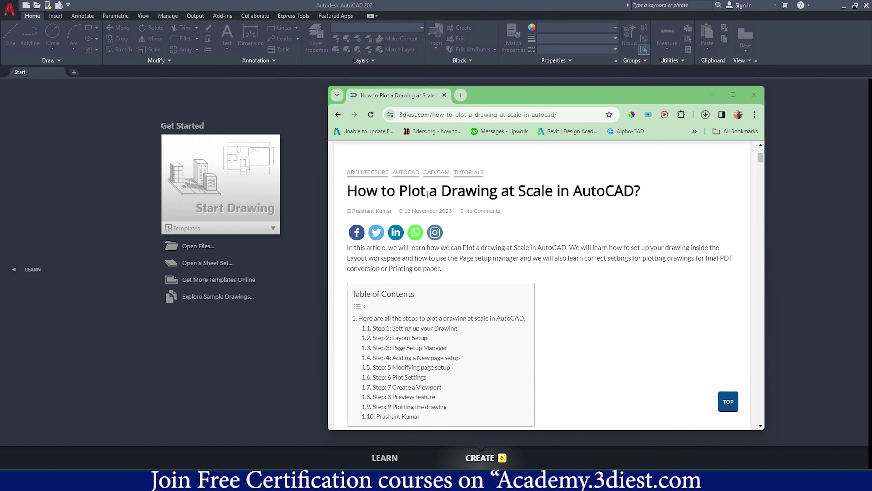
Scroll the 3diest article past the contents to 'Step 1: Setting up your Drawing'.
{"action": "scroll", "coordinate": [598, 215], "scroll_direction": "down", "scroll_amount": 3}
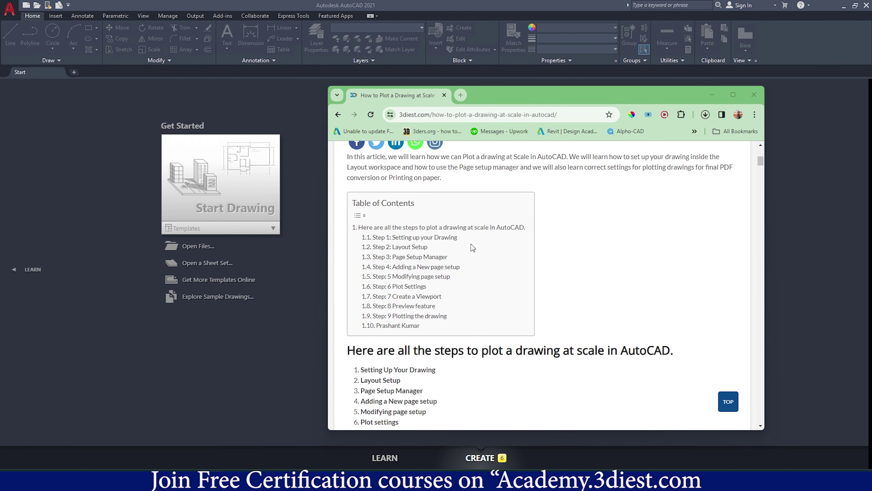
{"action": "scroll", "coordinate": [581, 236], "scroll_direction": "down", "scroll_amount": 5}
Compare the correct and wrong scale examples, then highlight 'Layout Setup' in the contents.
{"action": "scroll", "coordinate": [580, 236], "scroll_direction": "down", "scroll_amount": 2}
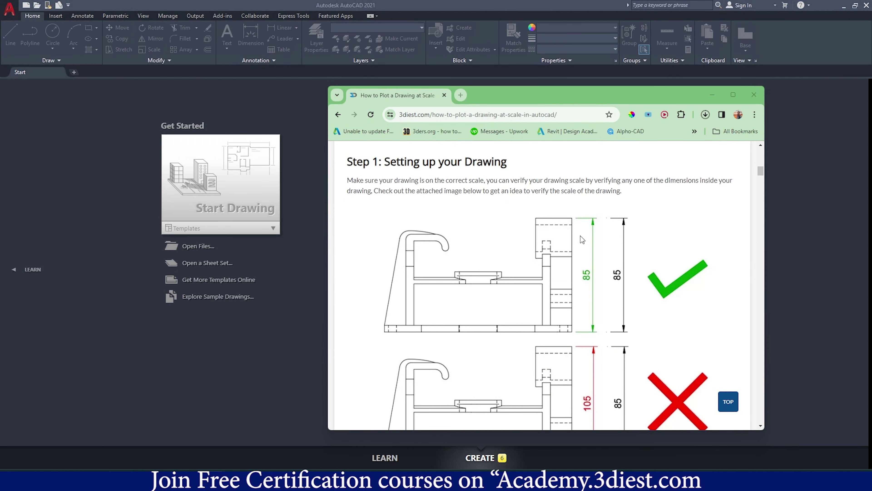
{"action": "scroll", "coordinate": [581, 236], "scroll_direction": "down", "scroll_amount": 1}
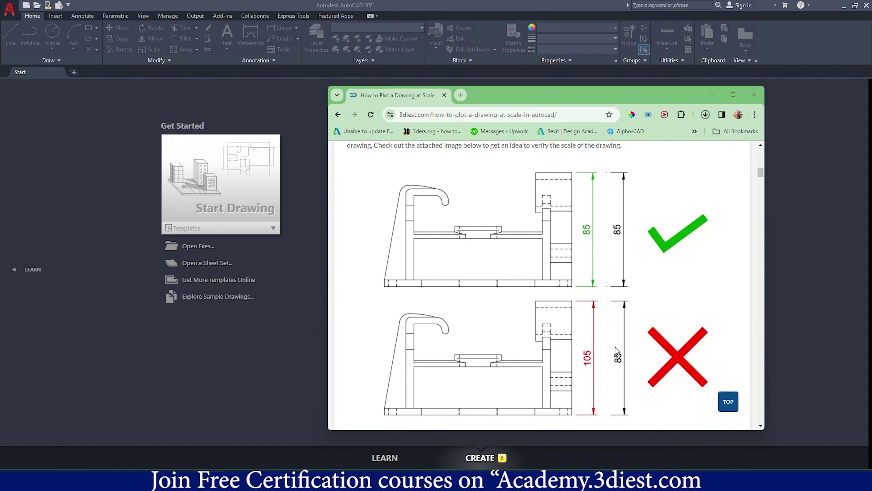
{"action": "scroll", "coordinate": [535, 254], "scroll_direction": "up", "scroll_amount": 2}
{"action": "scroll", "coordinate": [535, 254], "scroll_direction": "up", "scroll_amount": 2}
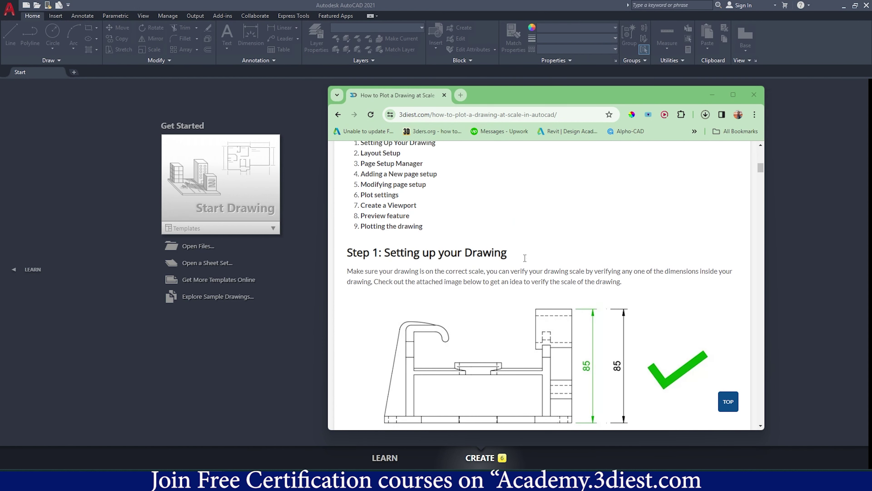
{"action": "scroll", "coordinate": [525, 258], "scroll_direction": "up", "scroll_amount": 3}
{"action": "scroll", "coordinate": [531, 259], "scroll_direction": "up", "scroll_amount": 2}
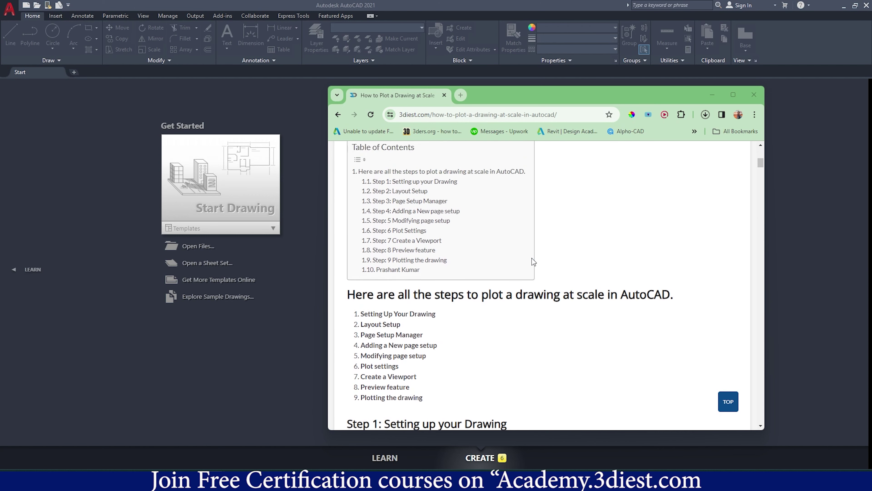
{"action": "scroll", "coordinate": [531, 258], "scroll_direction": "up", "scroll_amount": 2}
{"action": "left_click_drag", "start_coordinate": [441, 248], "coordinate": [392, 247]}
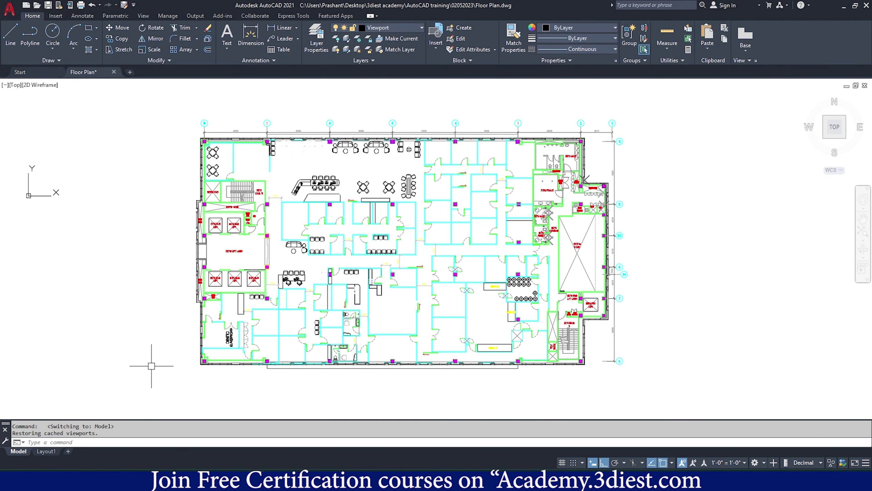
{"action": "left_click", "coordinate": [46, 451]}
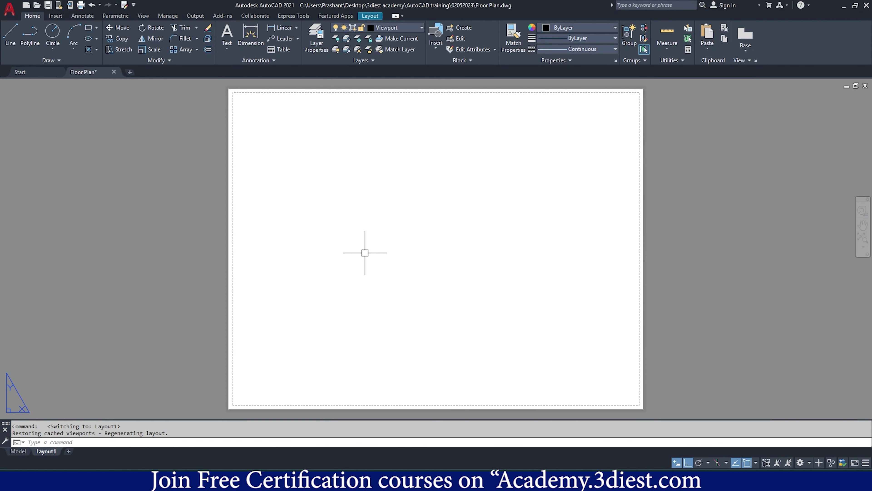
{"action": "left_click", "coordinate": [18, 451]}
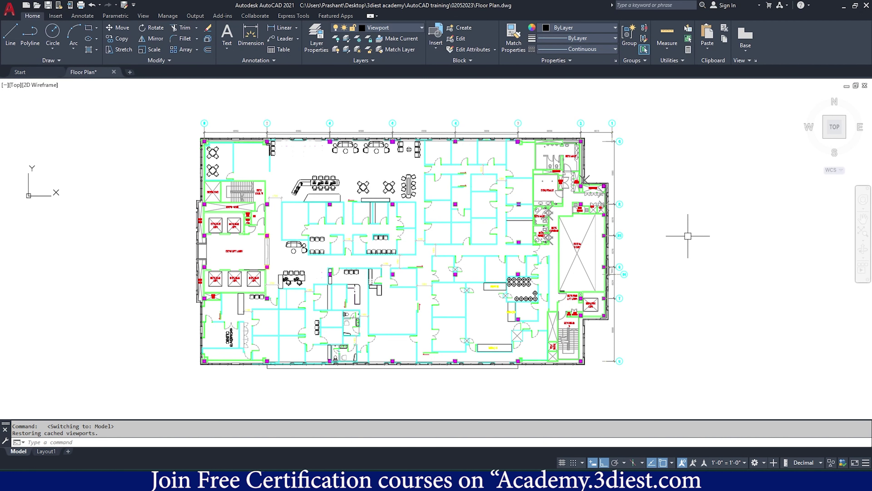
{"action": "scroll", "coordinate": [654, 231], "scroll_direction": "down", "scroll_amount": 10}
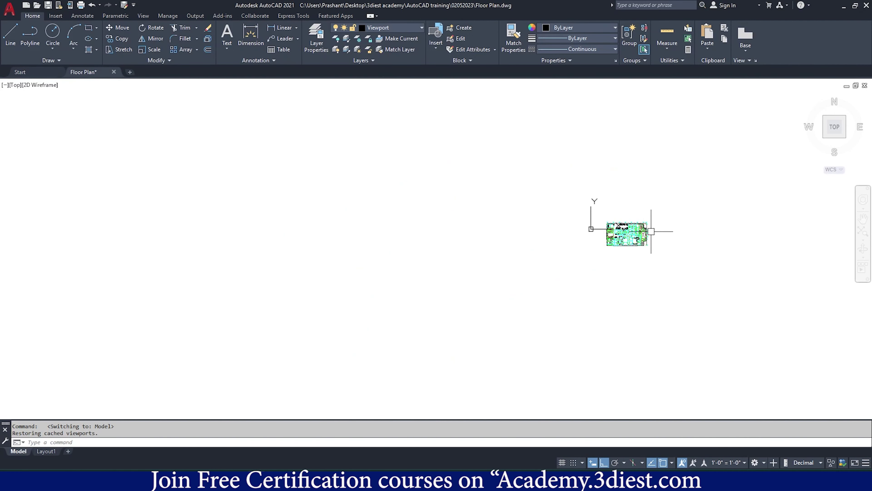
{"action": "scroll", "coordinate": [671, 242], "scroll_direction": "up", "scroll_amount": 2}
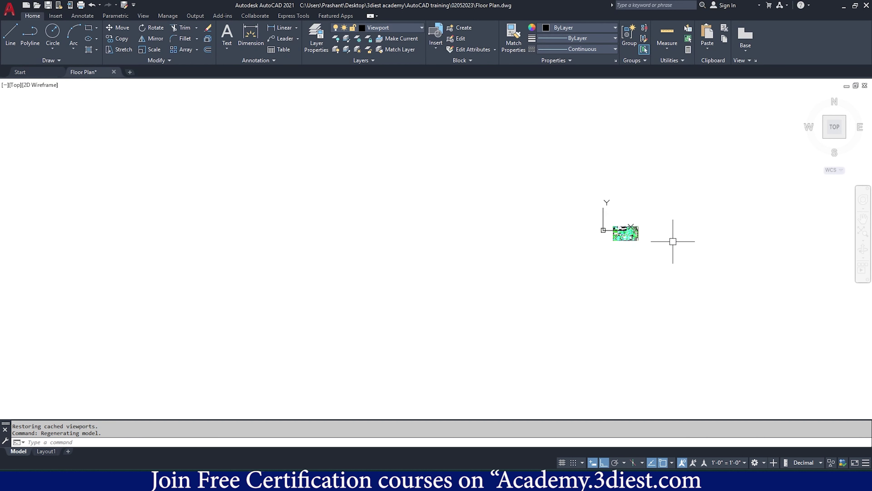
{"action": "scroll", "coordinate": [666, 240], "scroll_direction": "up", "scroll_amount": 5}
{"action": "scroll", "coordinate": [584, 218], "scroll_direction": "up", "scroll_amount": 4}
{"action": "scroll", "coordinate": [578, 217], "scroll_direction": "up", "scroll_amount": 2}
{"action": "scroll", "coordinate": [573, 233], "scroll_direction": "down", "scroll_amount": 4}
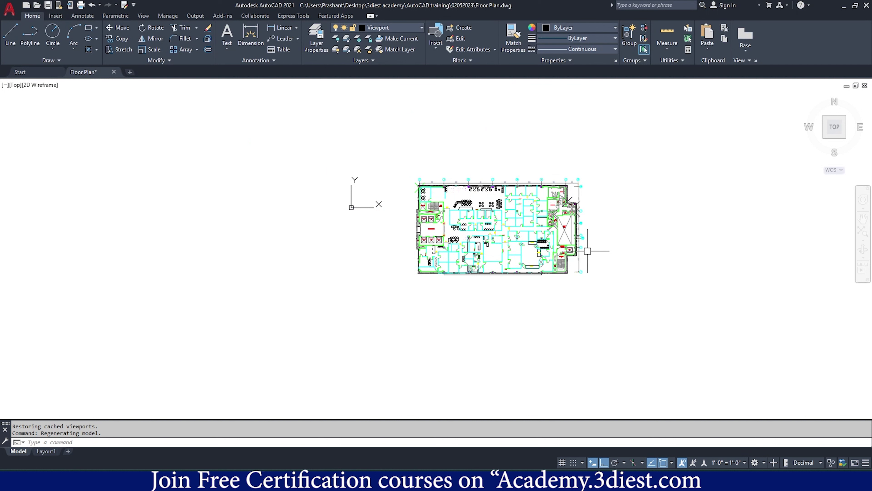
{"action": "scroll", "coordinate": [512, 222], "scroll_direction": "up", "scroll_amount": 2}
{"action": "scroll", "coordinate": [488, 207], "scroll_direction": "up", "scroll_amount": 2}
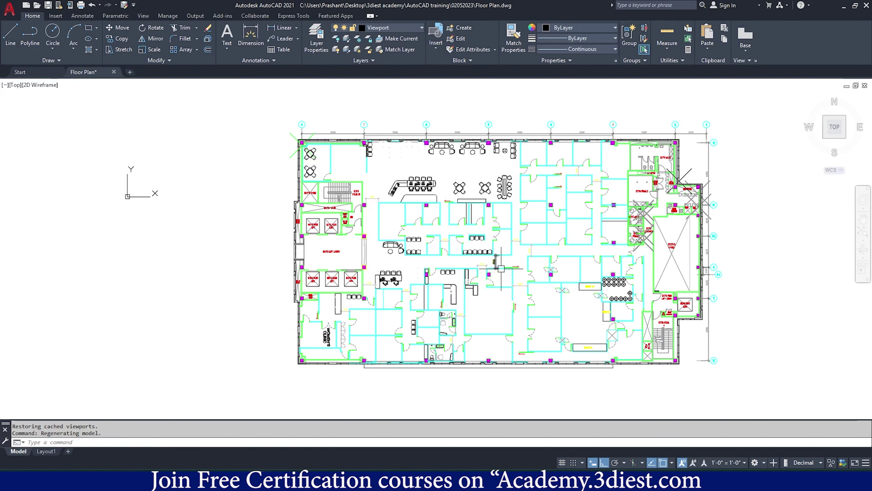
{"action": "scroll", "coordinate": [371, 126], "scroll_direction": "up", "scroll_amount": 8}
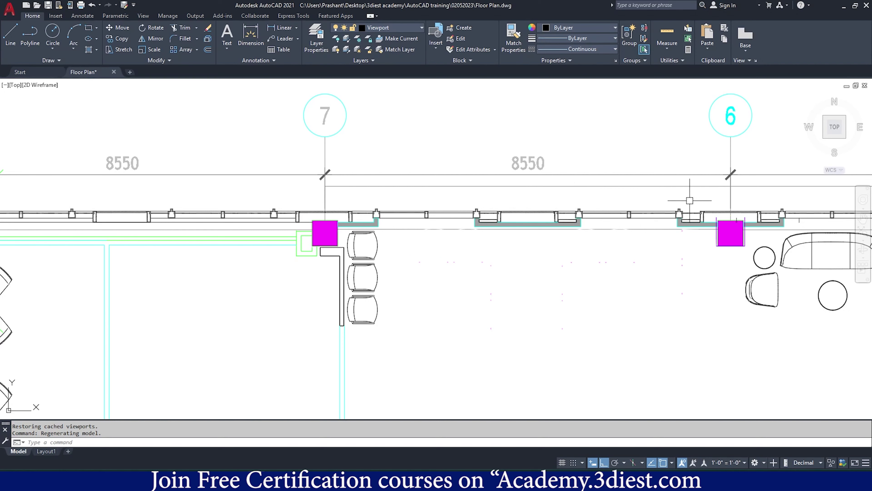
{"action": "scroll", "coordinate": [479, 149], "scroll_direction": "down", "scroll_amount": 6}
{"action": "scroll", "coordinate": [487, 137], "scroll_direction": "down", "scroll_amount": 6}
{"action": "scroll", "coordinate": [577, 172], "scroll_direction": "up", "scroll_amount": 2}
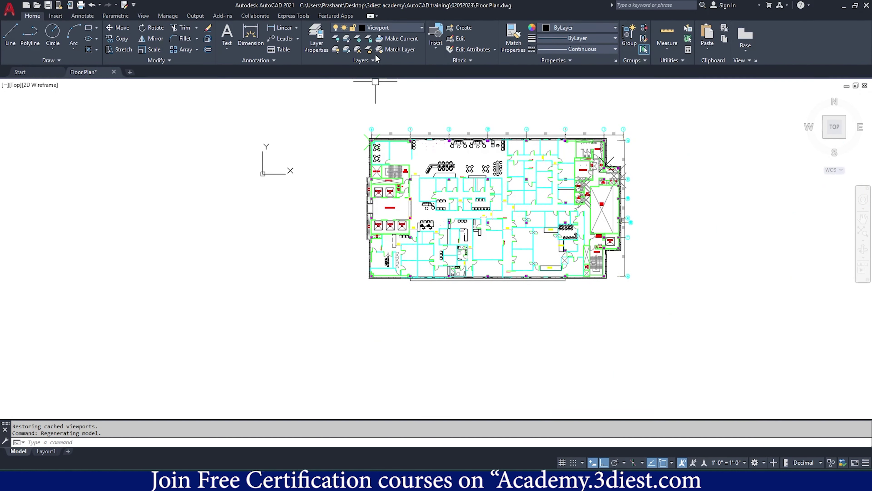
Check the Layer list, keeping Viewport current, then show the blank Layout1 sheet.
{"action": "left_click", "coordinate": [404, 27]}
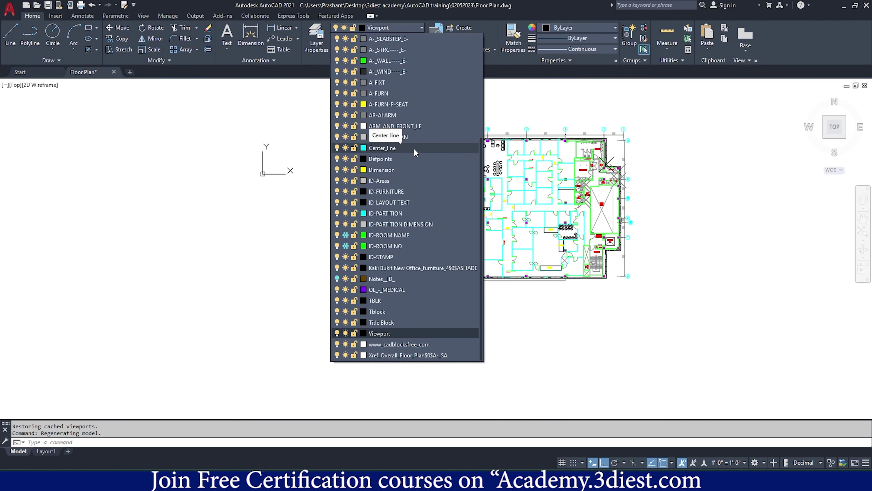
{"action": "left_click", "coordinate": [720, 230]}
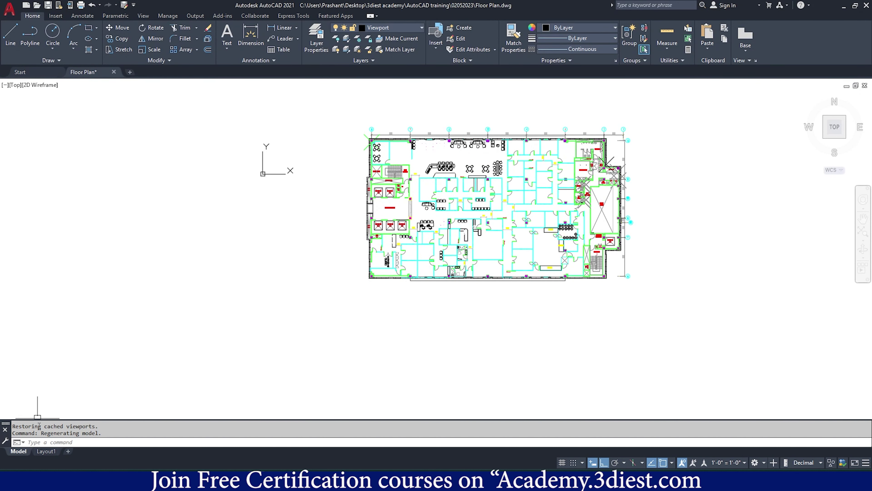
{"action": "left_click", "coordinate": [46, 451]}
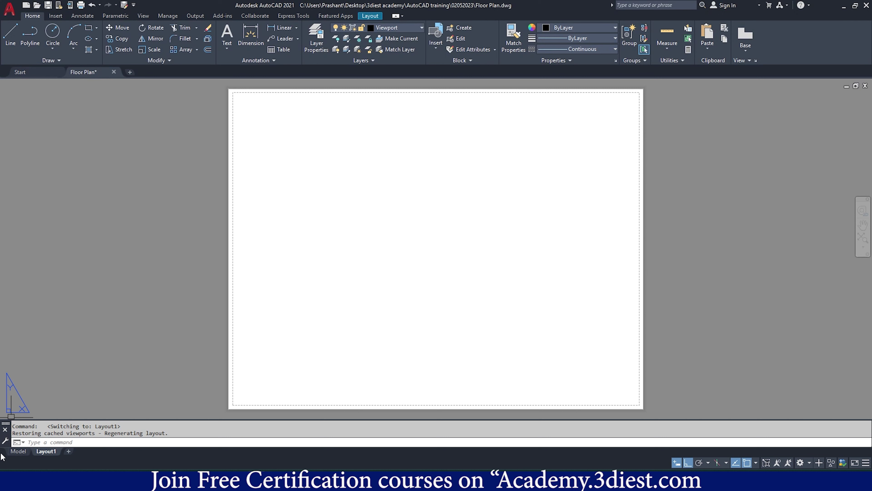
Toggle between Model and Layout1, ending in model space on the full floor plan.
{"action": "left_click", "coordinate": [18, 453]}
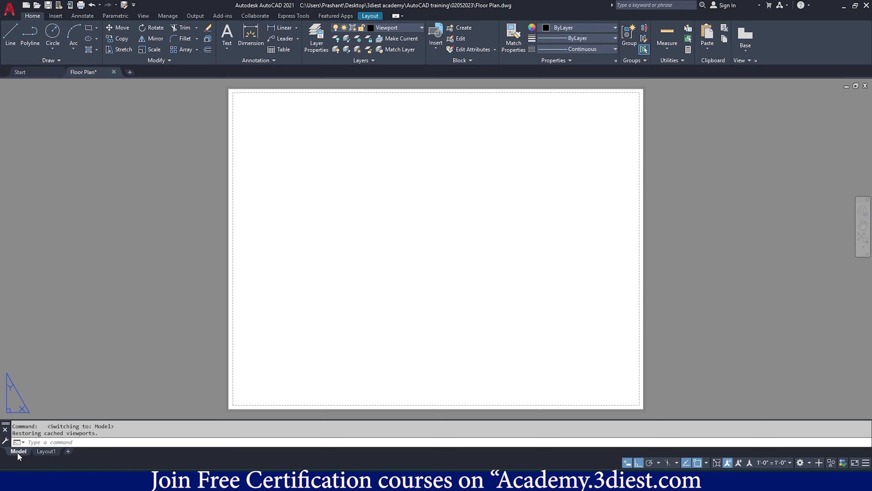
{"action": "scroll", "coordinate": [647, 155], "scroll_direction": "up", "scroll_amount": 2}
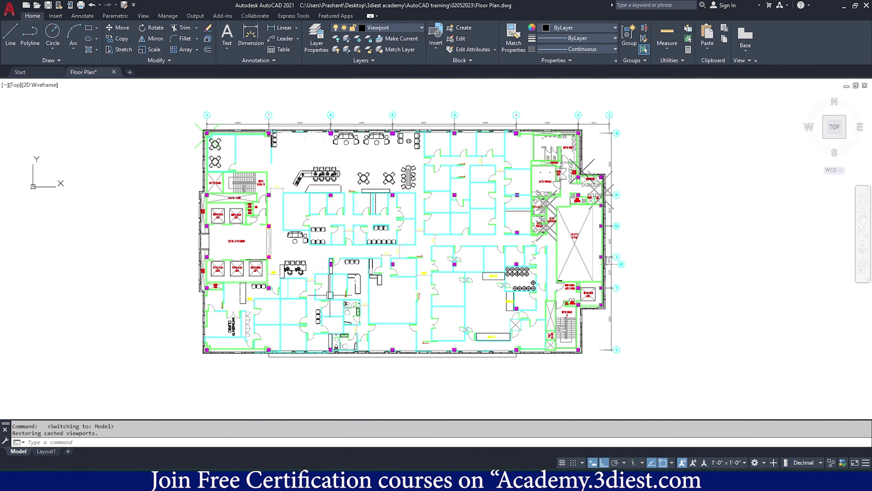
{"action": "left_click", "coordinate": [47, 452]}
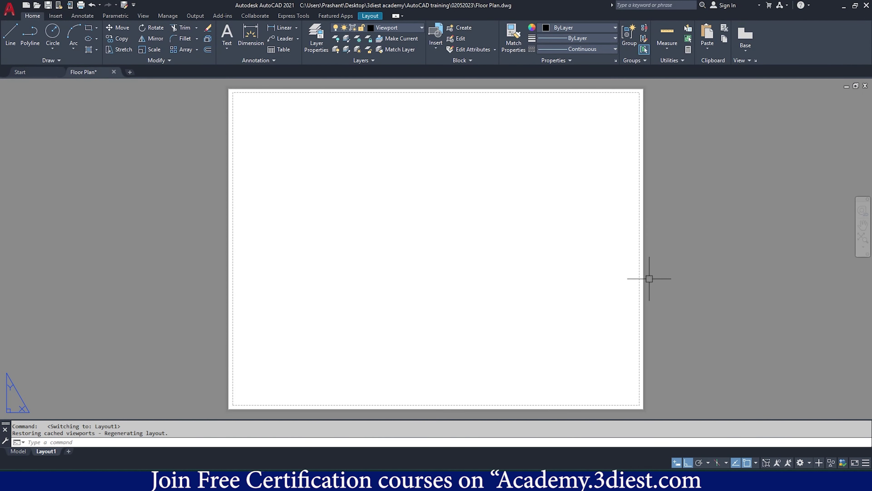
{"action": "left_click", "coordinate": [19, 451]}
{"action": "left_click", "coordinate": [46, 451]}
{"action": "left_click", "coordinate": [14, 453]}
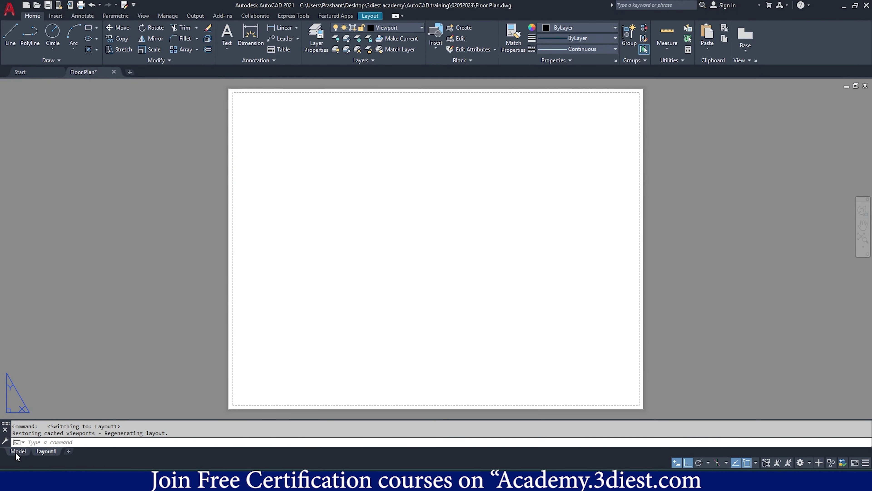
{"action": "left_click", "coordinate": [18, 451]}
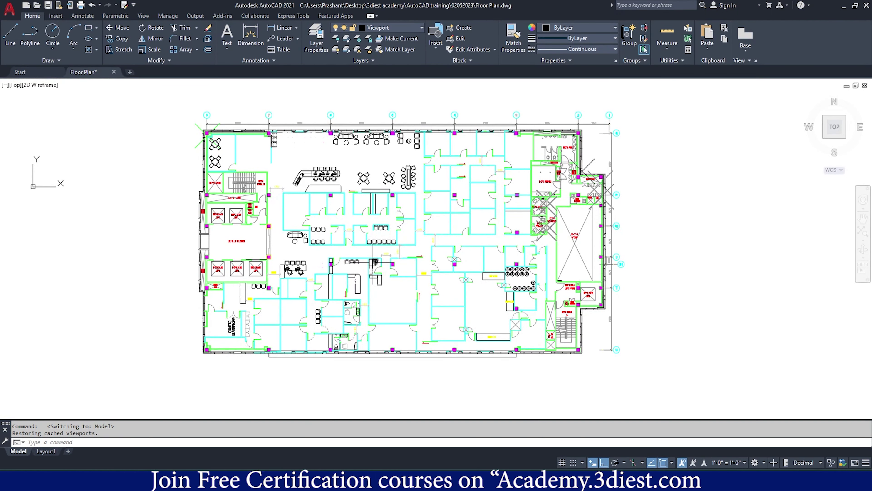
{"action": "left_click", "coordinate": [346, 392]}
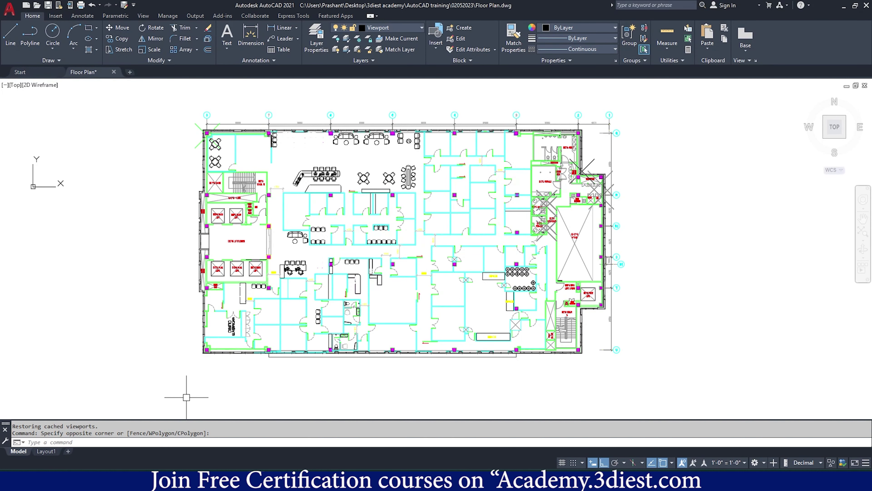
Rename the Layout1 layout tab to 'Floor Plan'.
{"action": "right_click", "coordinate": [46, 452]}
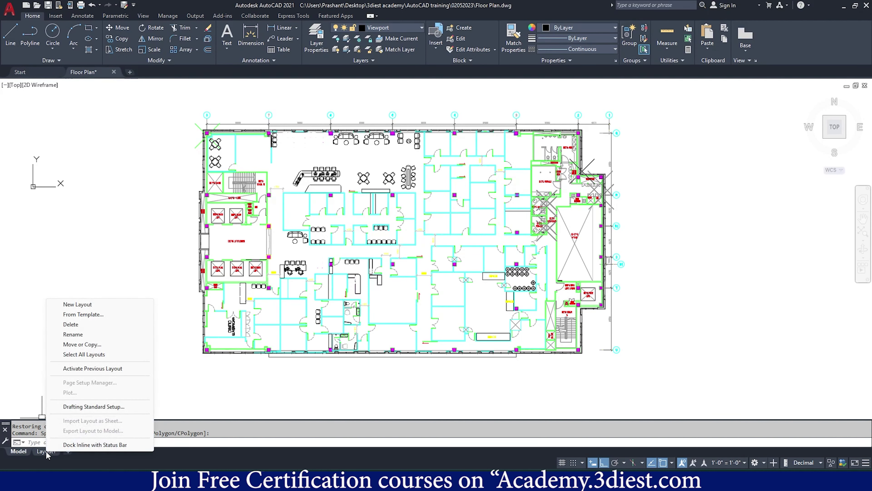
{"action": "left_click", "coordinate": [27, 382]}
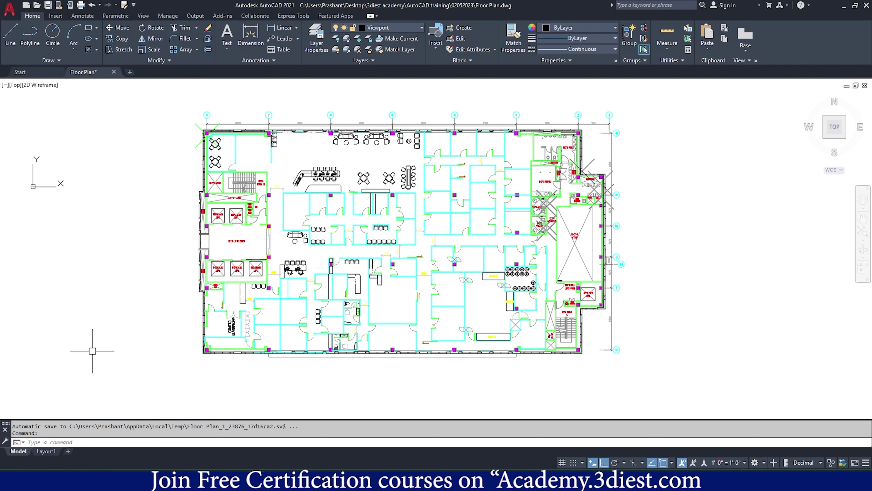
{"action": "mouse_move", "coordinate": [45, 451]}
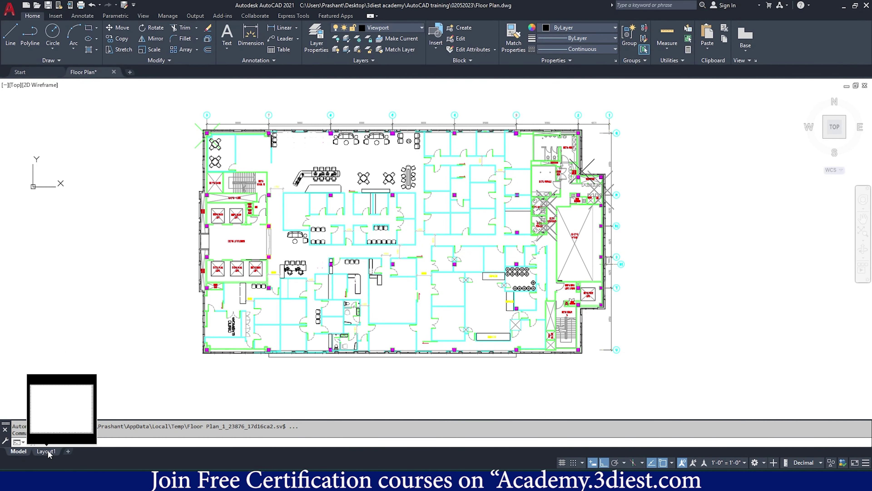
{"action": "right_click", "coordinate": [48, 453]}
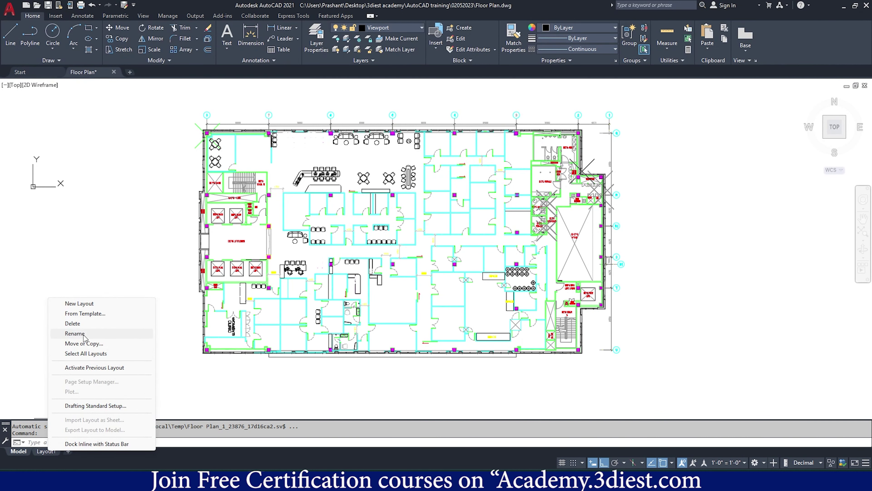
{"action": "left_click", "coordinate": [76, 334]}
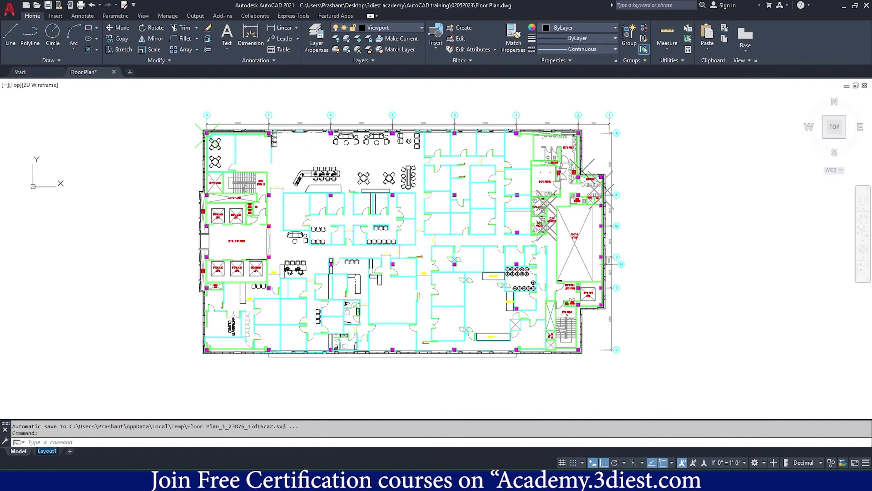
{"action": "type", "text": "f"}
{"action": "type", "text": "loor Plan"}
{"action": "key", "text": "Return"}
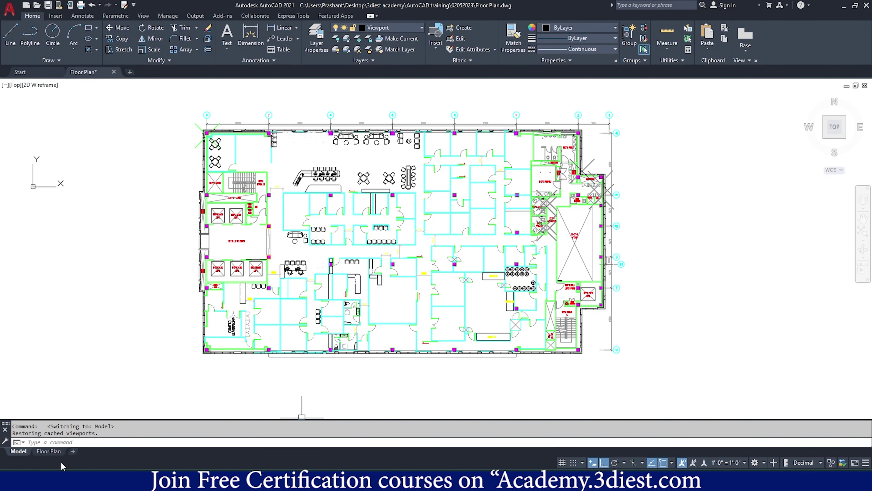
Select everything on the Floor Plan layout and delete the viewport, leaving an empty sheet.
{"action": "left_click", "coordinate": [48, 452]}
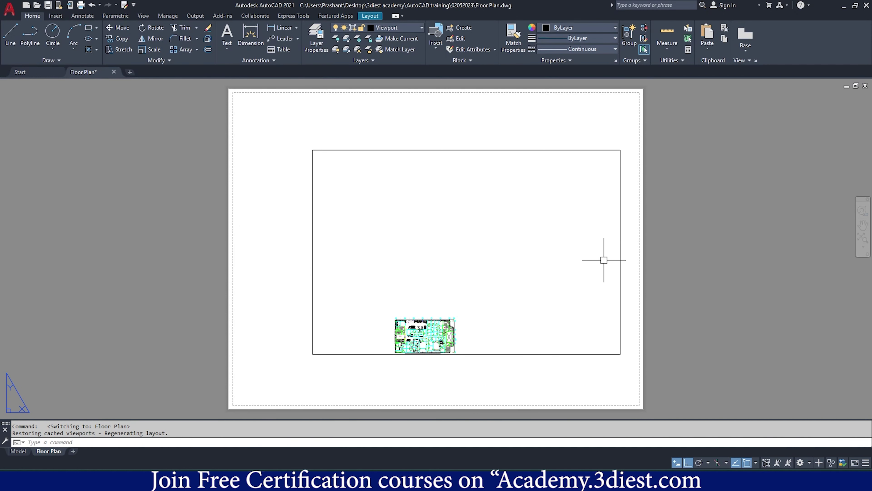
{"action": "left_click", "coordinate": [620, 236]}
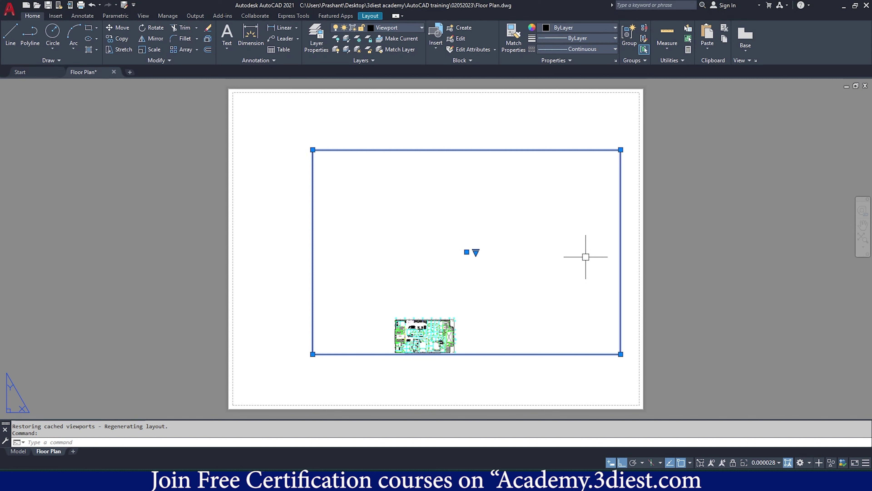
{"action": "key", "text": "Escape"}
{"action": "key", "text": "ctrl+a"}
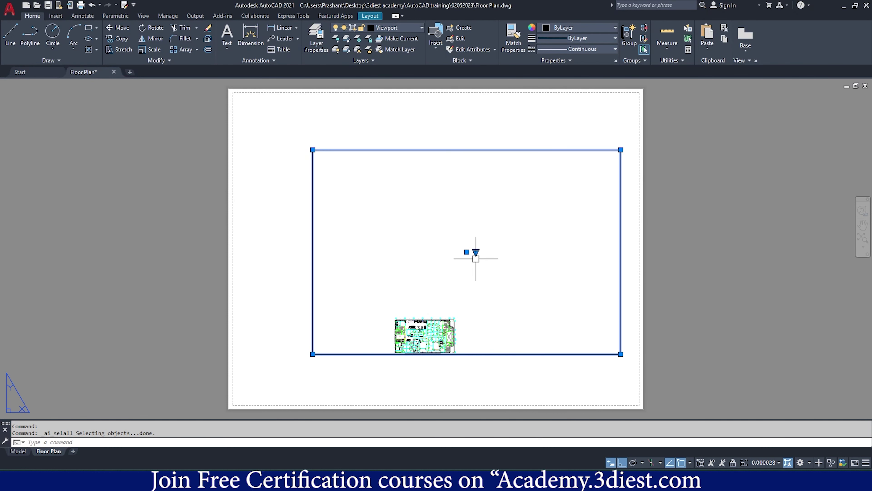
{"action": "key", "text": "Delete"}
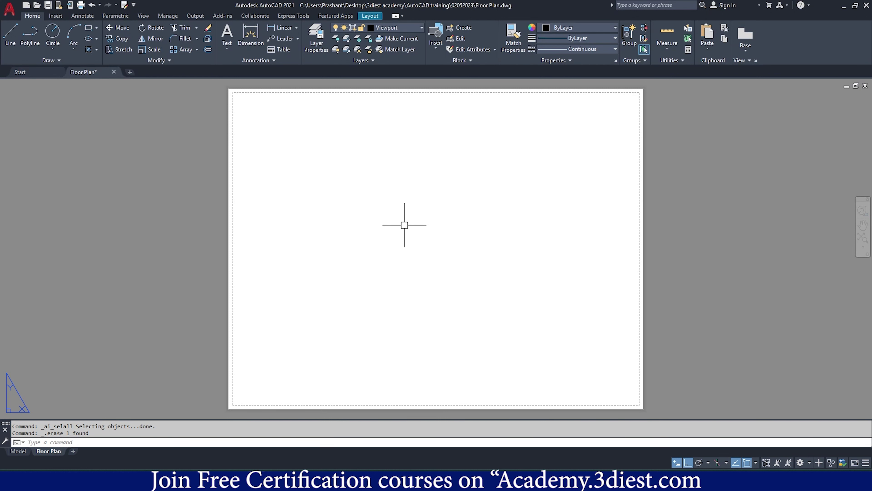
{"action": "key", "text": "alt+Tab"}
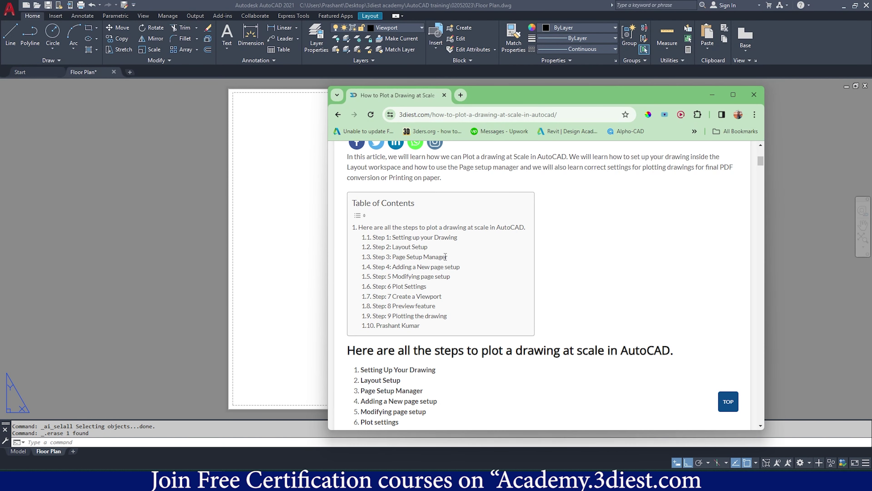
Highlight 'Step 3: Page Setup Manager' in the article's table of contents.
{"action": "left_click_drag", "start_coordinate": [448, 257], "coordinate": [370, 258]}
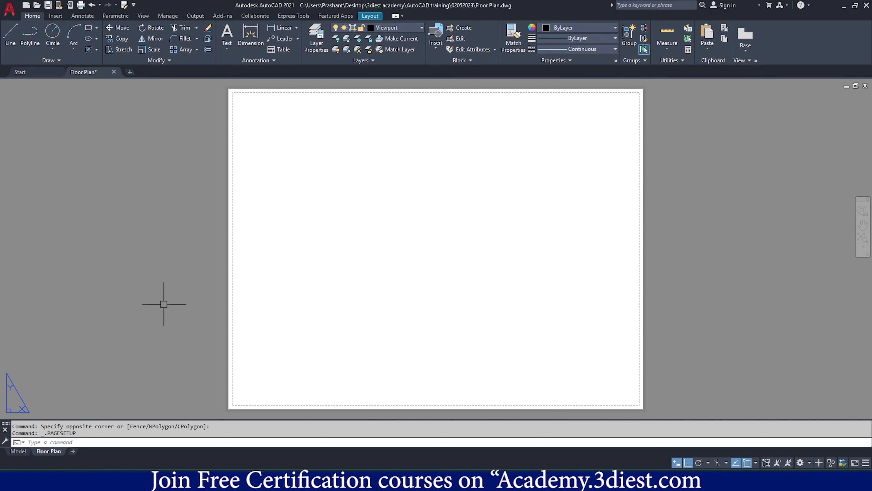
Try starting page setup from the layout tab menu and the PAGESETUP command.
{"action": "right_click", "coordinate": [51, 453]}
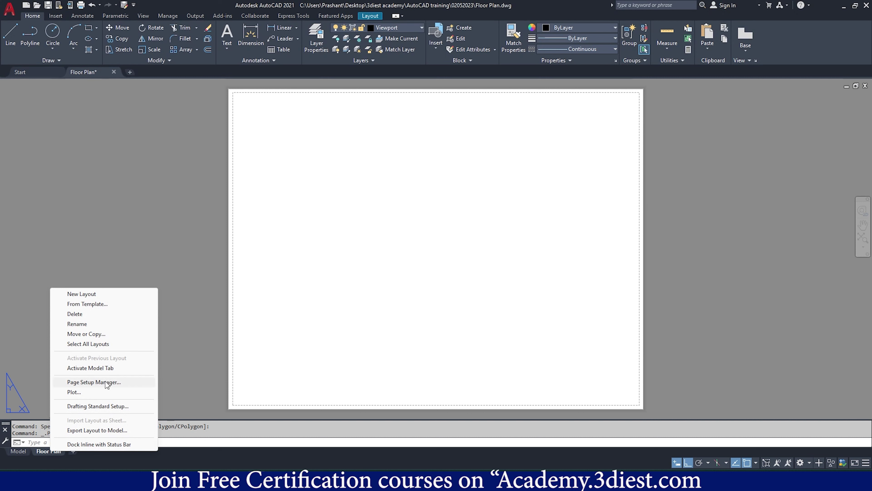
{"action": "left_click", "coordinate": [123, 382]}
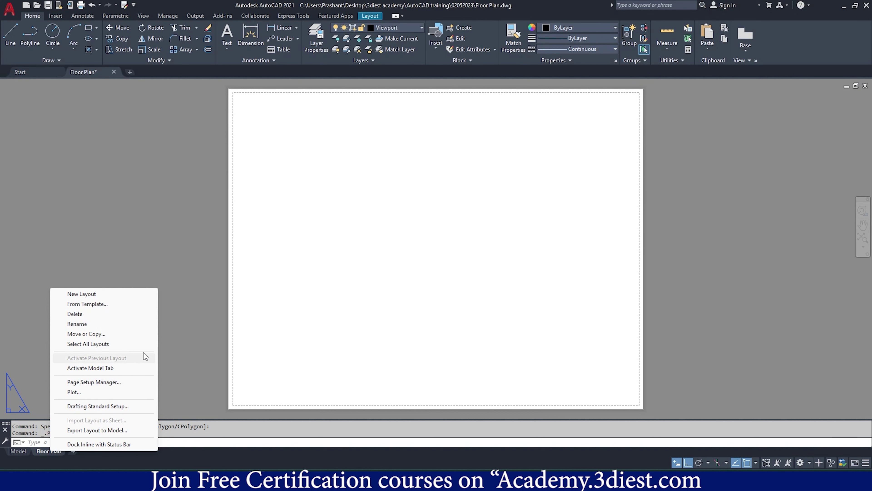
{"action": "left_click", "coordinate": [203, 442]}
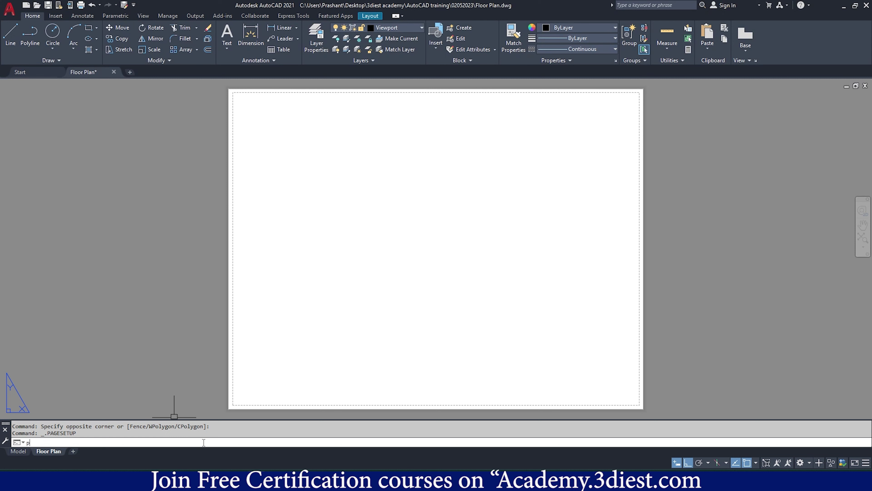
{"action": "type", "text": "age"}
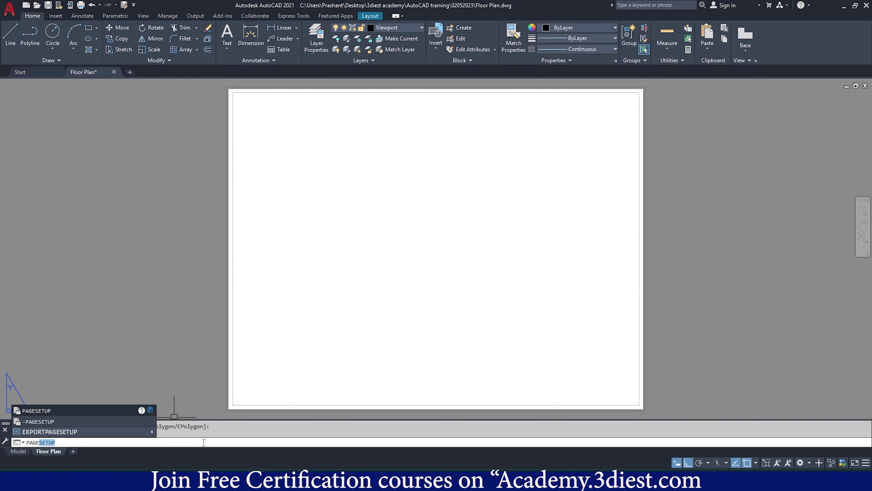
{"action": "key", "text": "Return"}
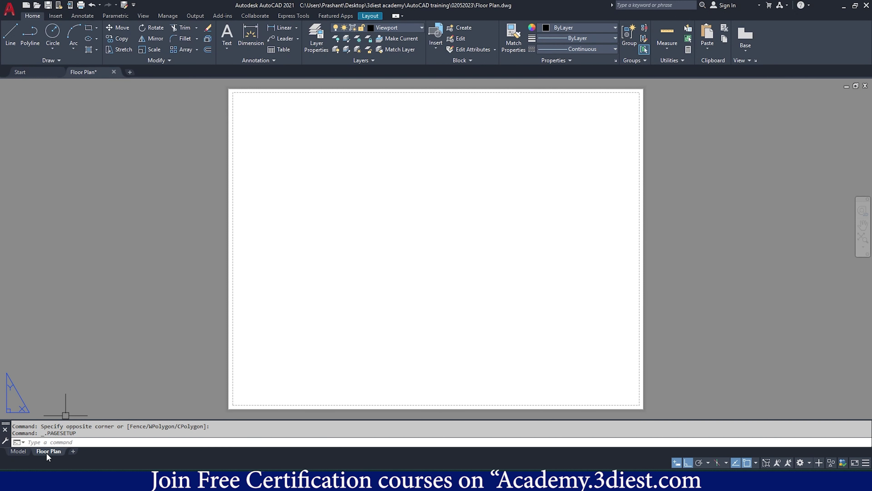
Open the Page Setup Manager for the Floor Plan layout, centred over the sheet.
{"action": "right_click", "coordinate": [52, 452]}
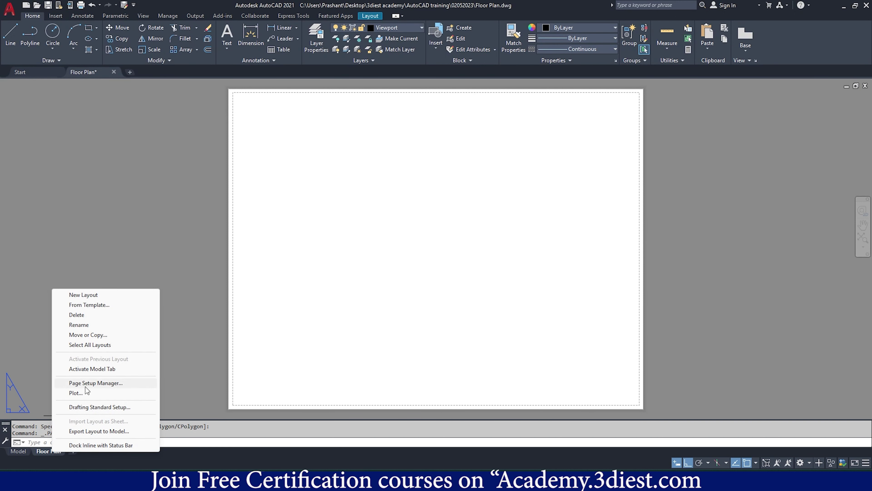
{"action": "left_click", "coordinate": [94, 384]}
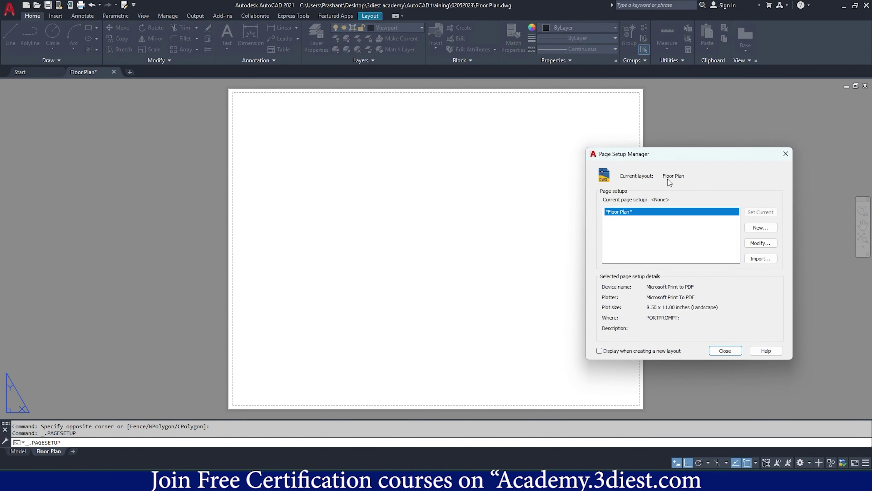
{"action": "left_click_drag", "start_coordinate": [698, 151], "coordinate": [487, 145]}
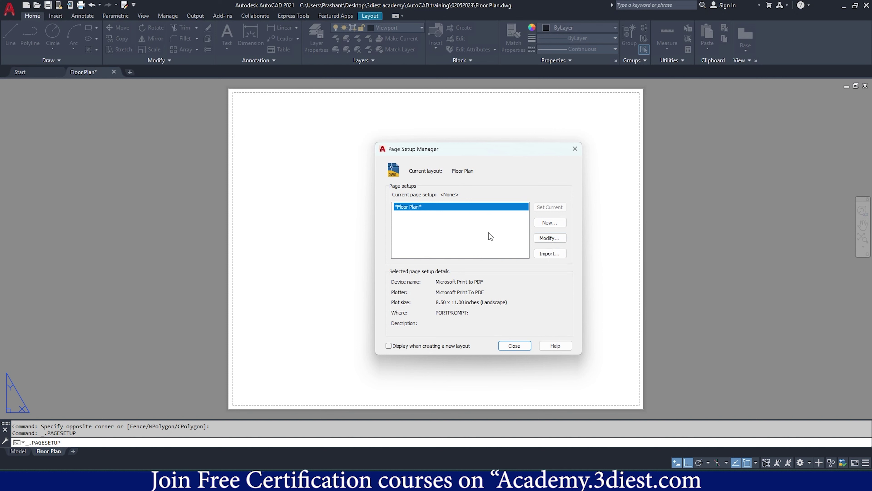
{"action": "left_click", "coordinate": [556, 225]}
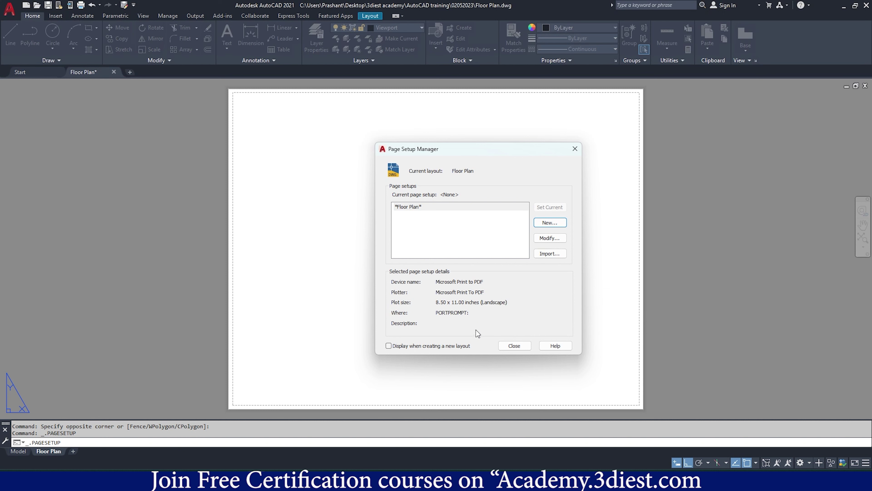
Create a page setup named 'A1 Paper', keeping the default Microsoft Print to PDF settings.
{"action": "left_click", "coordinate": [552, 227]}
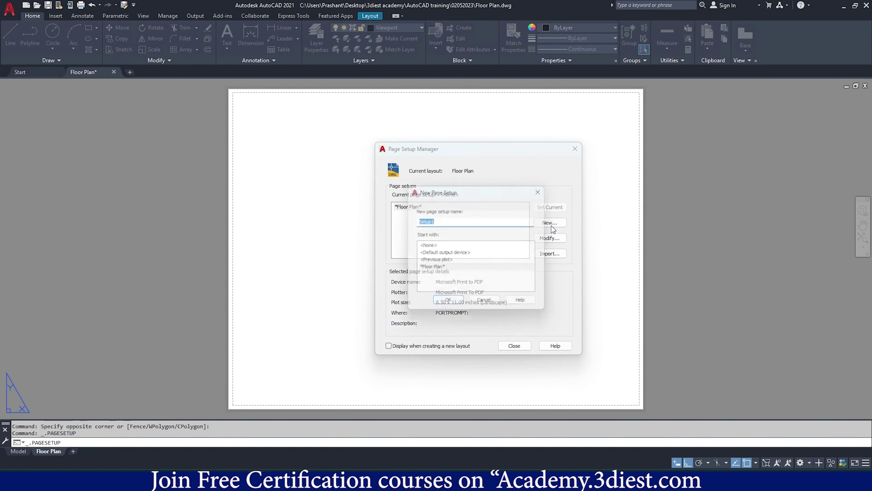
{"action": "left_click", "coordinate": [440, 220]}
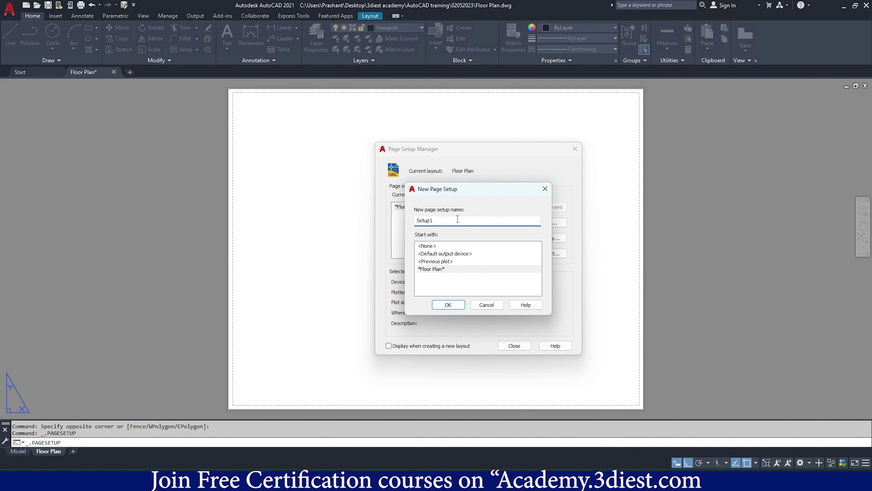
{"action": "left_click_drag", "start_coordinate": [458, 219], "coordinate": [398, 219]}
{"action": "type", "text": "A"}
{"action": "type", "text": "1 P"}
{"action": "type", "text": "aper"}
{"action": "left_click", "coordinate": [451, 305]}
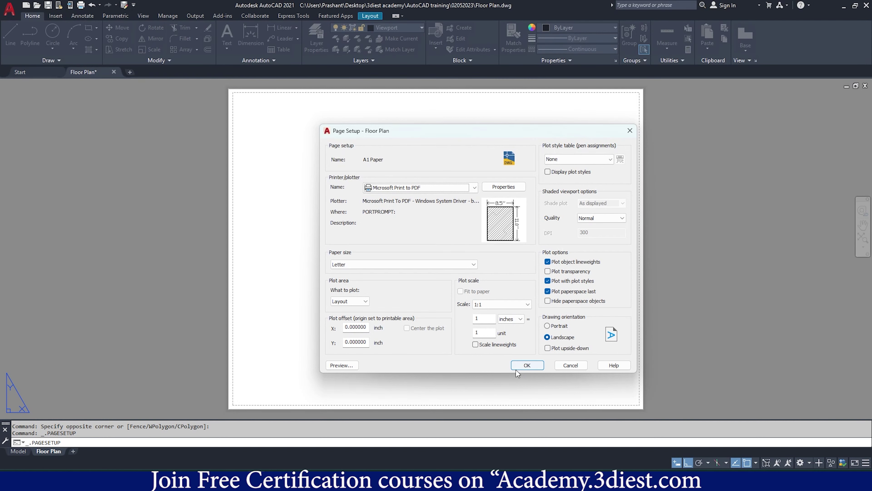
{"action": "left_click", "coordinate": [527, 366]}
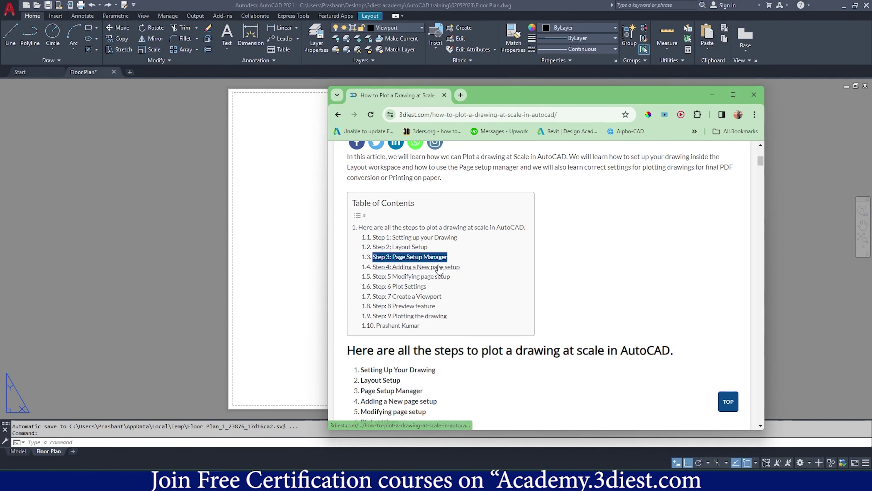
Highlight 'Adding a New page setup' and 'Modifying page setup' in the contents, then return to AutoCAD.
{"action": "left_click_drag", "start_coordinate": [470, 268], "coordinate": [393, 269]}
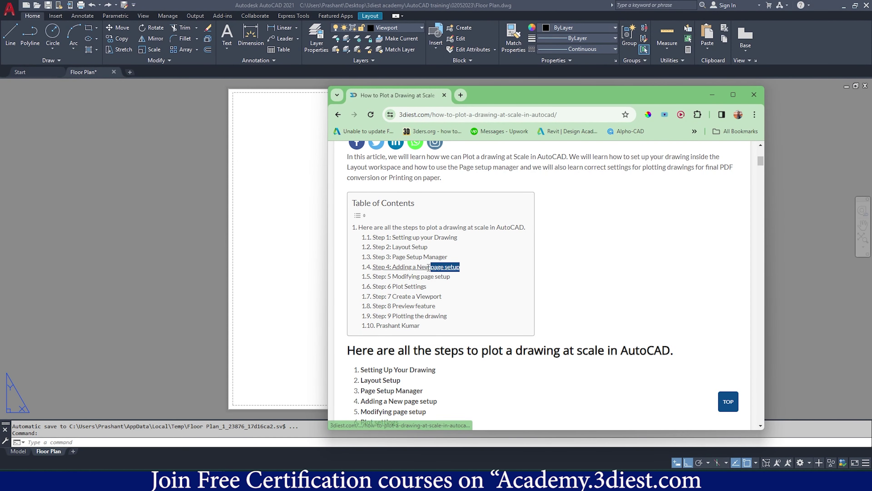
{"action": "left_click", "coordinate": [458, 279]}
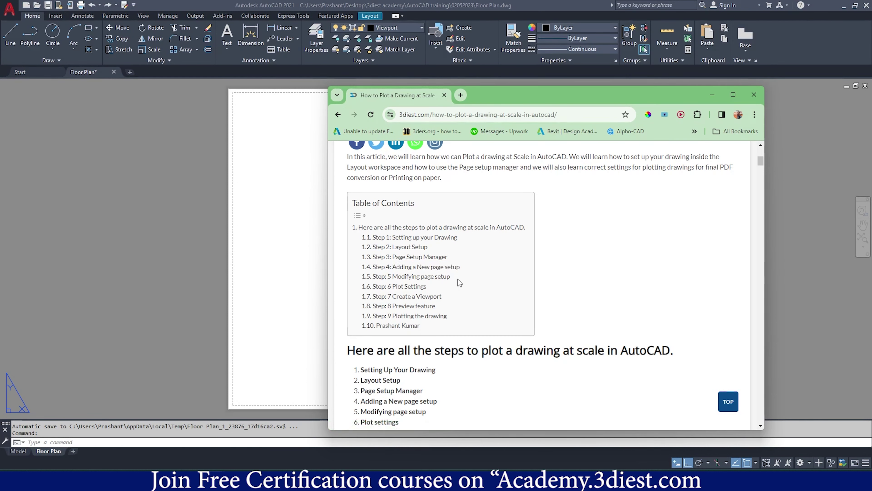
{"action": "left_click_drag", "start_coordinate": [455, 276], "coordinate": [391, 277]}
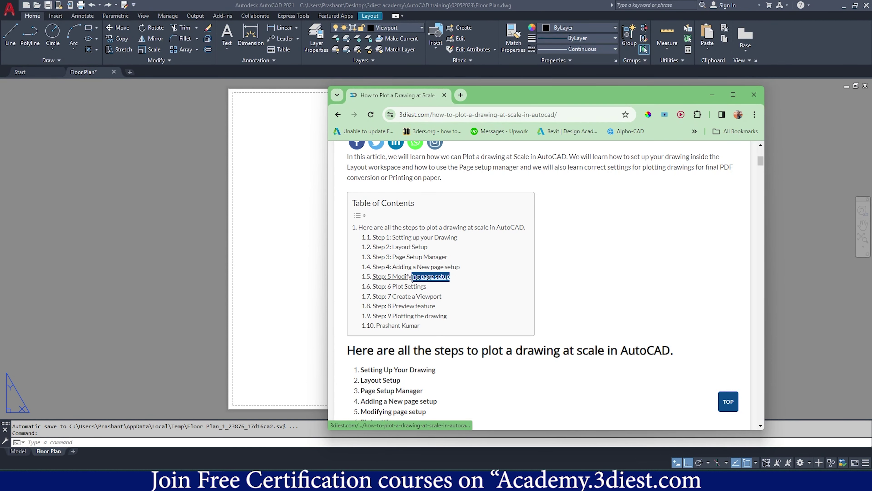
{"action": "left_click", "coordinate": [281, 393]}
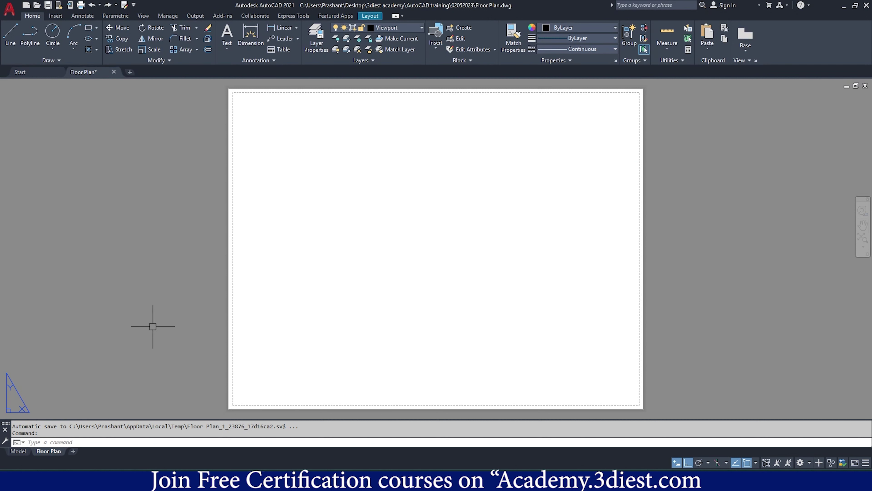
Review the Floor Plan layout's page settings without changes, leaving A1 Paper selected.
{"action": "right_click", "coordinate": [48, 449]}
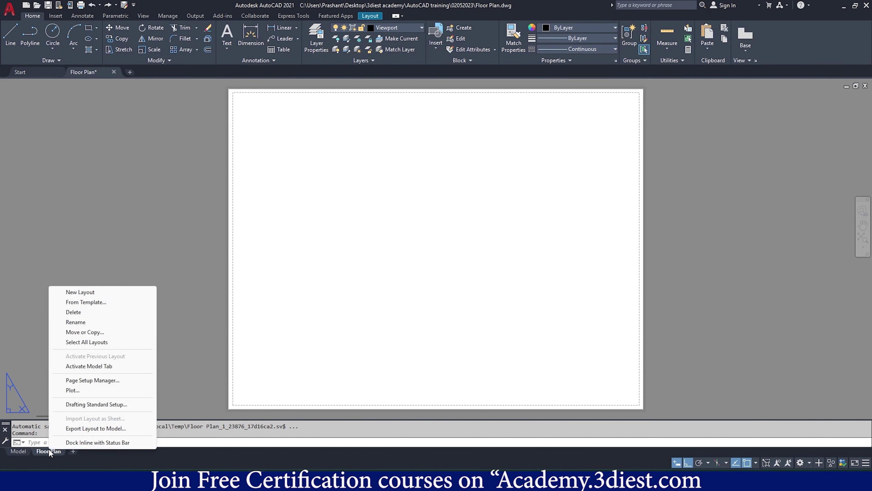
{"action": "left_click", "coordinate": [94, 381]}
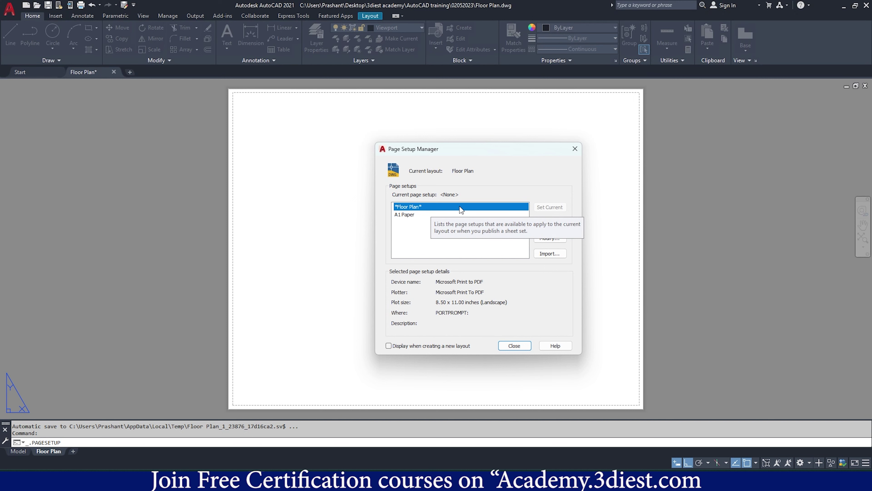
{"action": "left_click", "coordinate": [549, 238]}
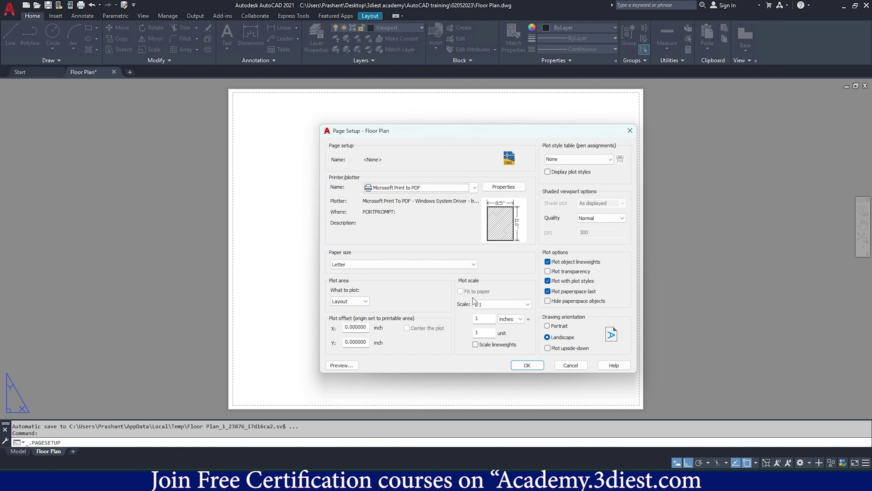
{"action": "left_click", "coordinate": [632, 132]}
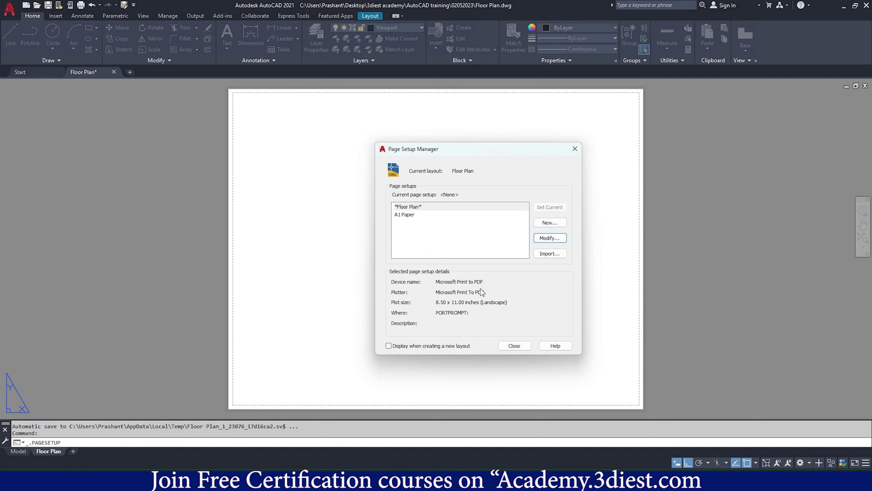
{"action": "left_click", "coordinate": [444, 207]}
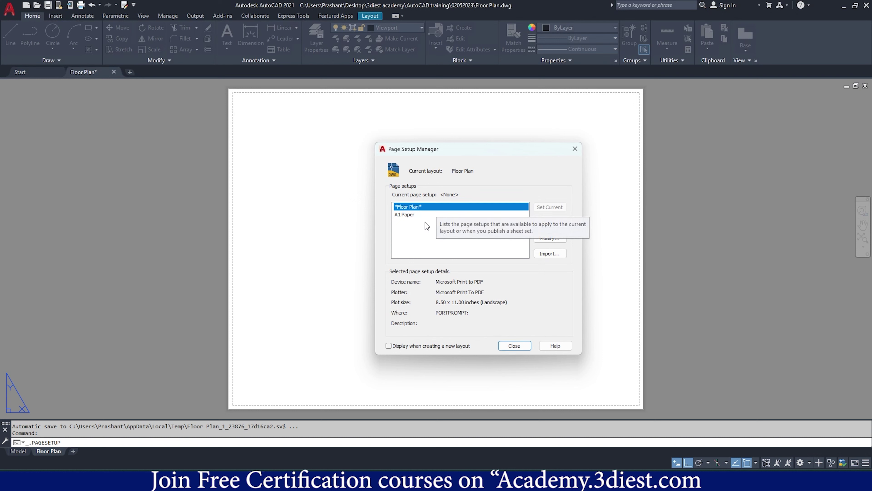
{"action": "left_click", "coordinate": [425, 215]}
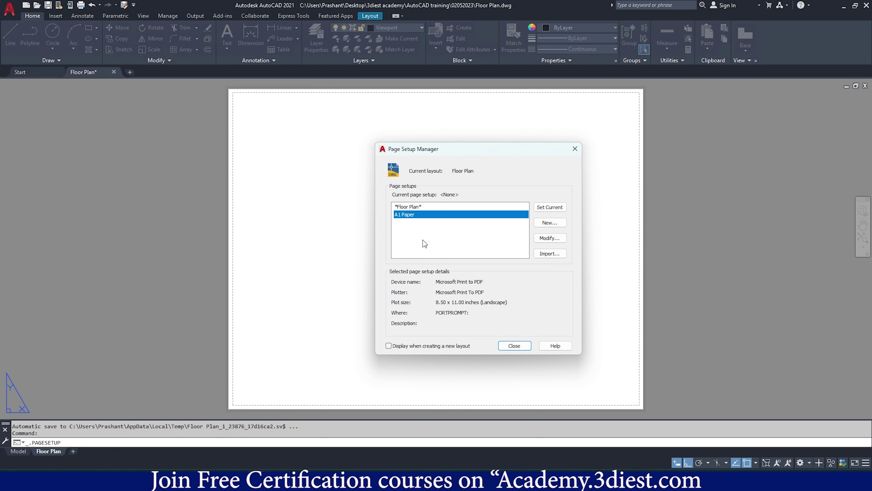
{"action": "key", "text": "alt+Tab"}
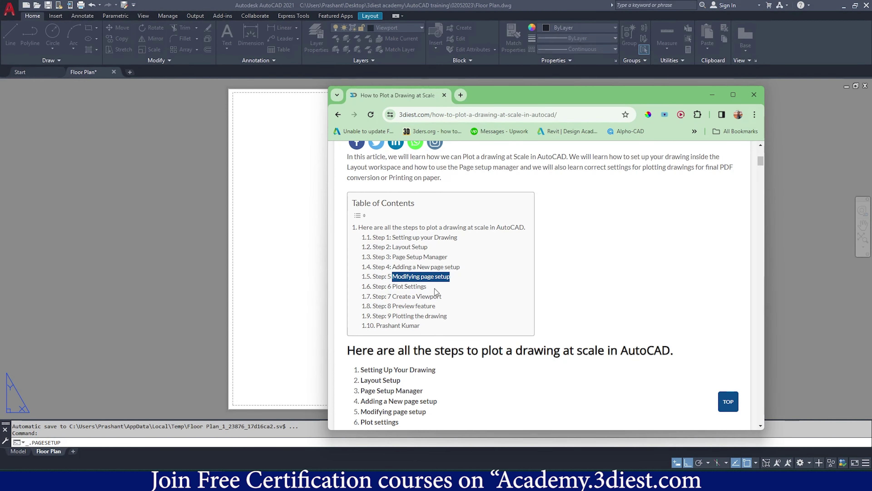
Highlight 'Step: 6 Plot Settings' in the article's table of contents.
{"action": "left_click_drag", "start_coordinate": [426, 286], "coordinate": [394, 287]}
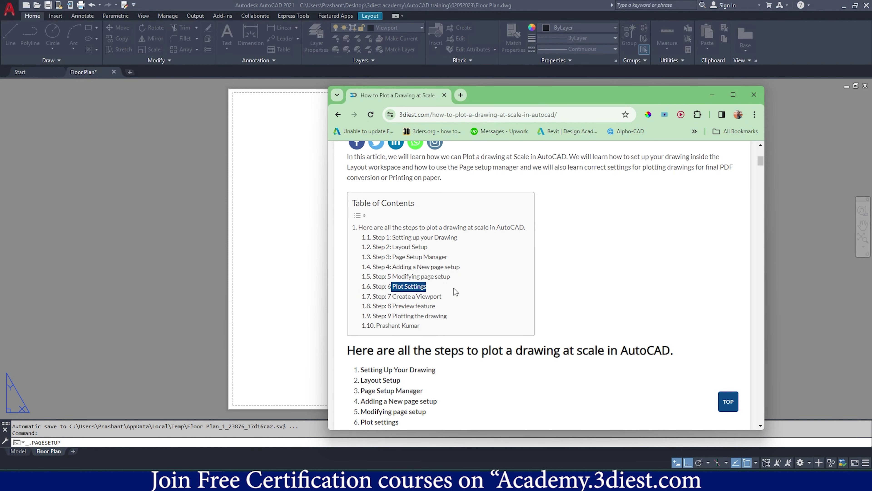
Open the A1 Paper page setup for editing from the Floor Plan layout's Page Setup Manager.
{"action": "right_click", "coordinate": [53, 449]}
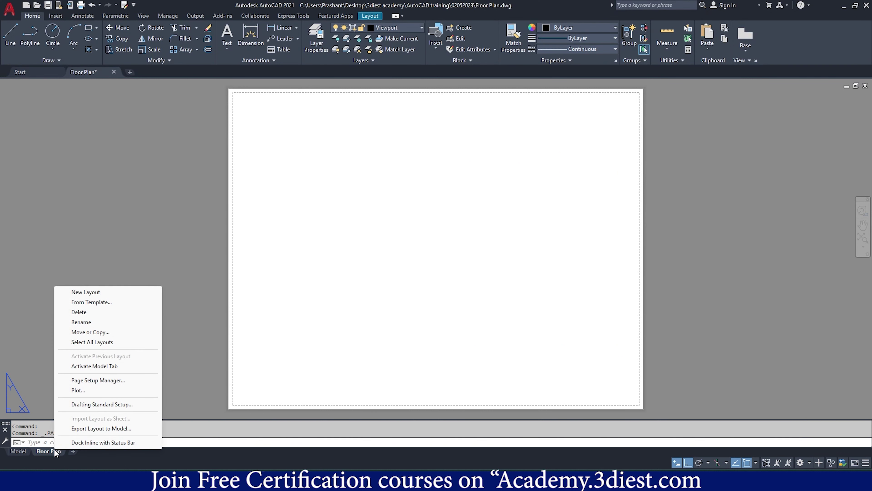
{"action": "left_click", "coordinate": [100, 379]}
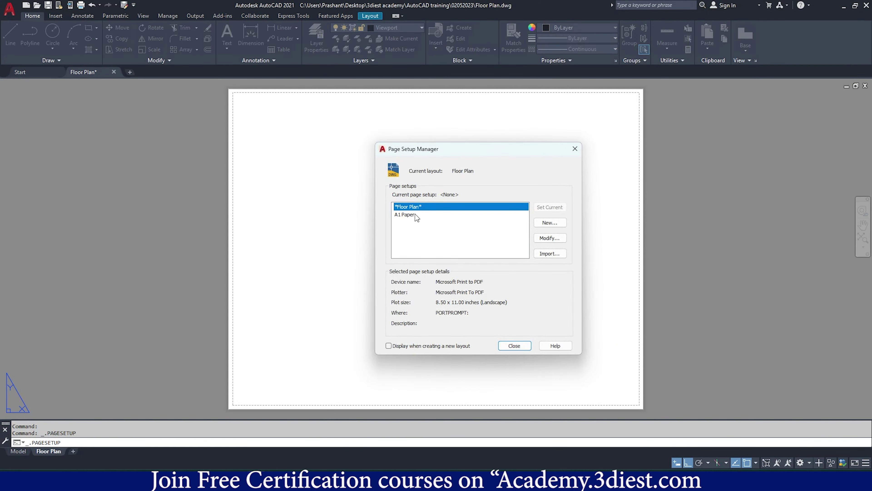
{"action": "left_click", "coordinate": [409, 214]}
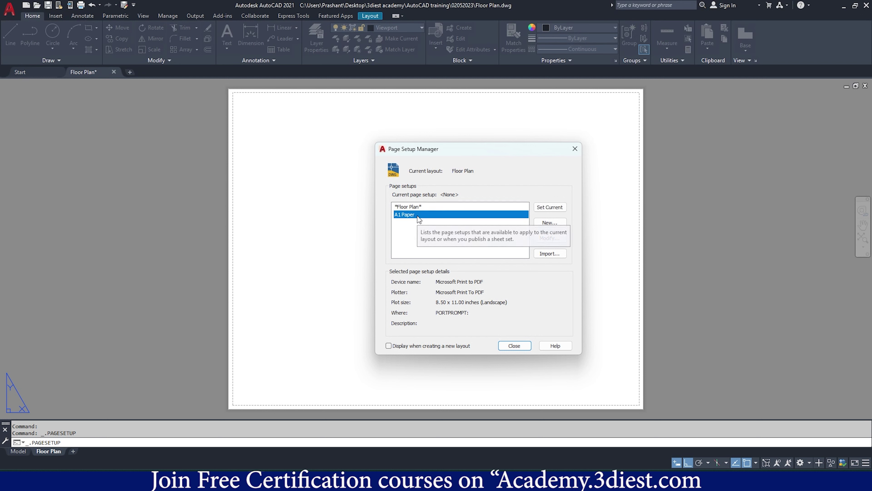
{"action": "left_click", "coordinate": [543, 240]}
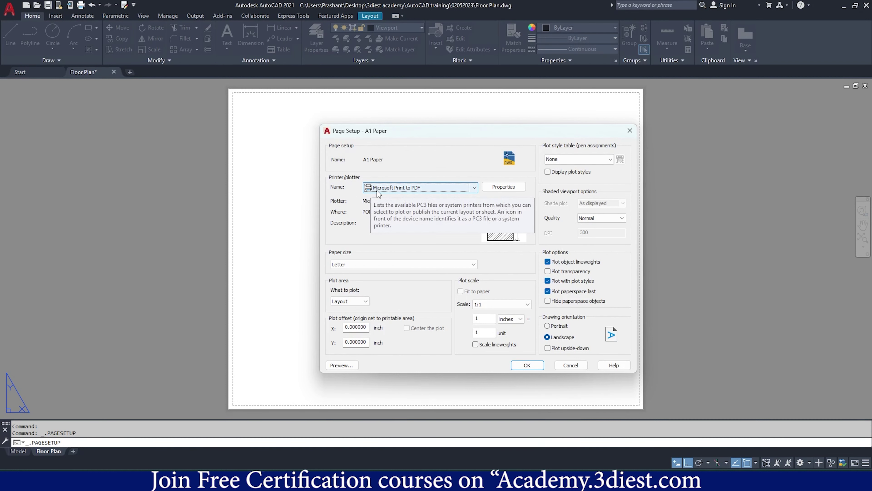
Choose Microsoft Print to PDF as the A1 Paper setup's printer.
{"action": "left_click", "coordinate": [454, 188]}
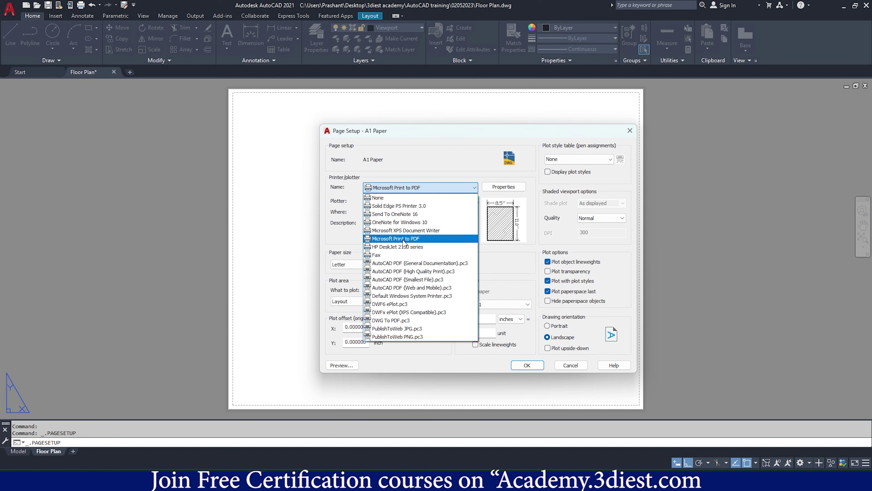
{"action": "left_click", "coordinate": [424, 240]}
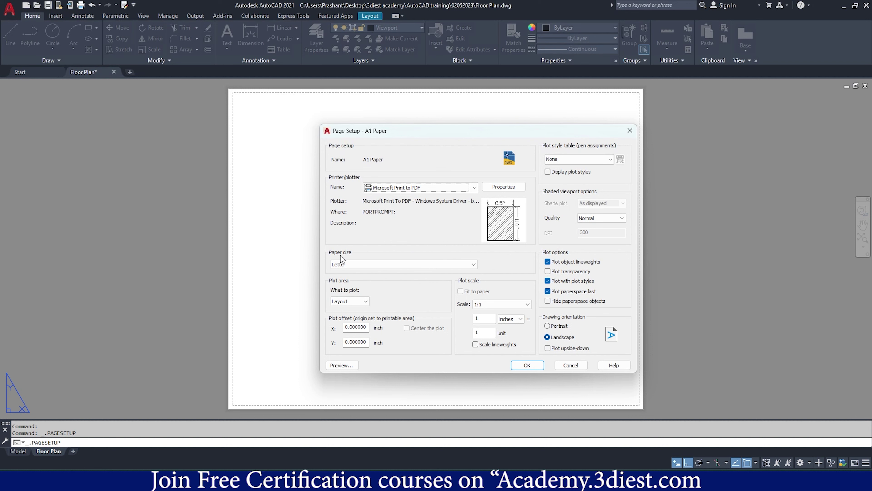
Pick ISOA1 from the A1 Paper setup's paper size list.
{"action": "left_click", "coordinate": [428, 265]}
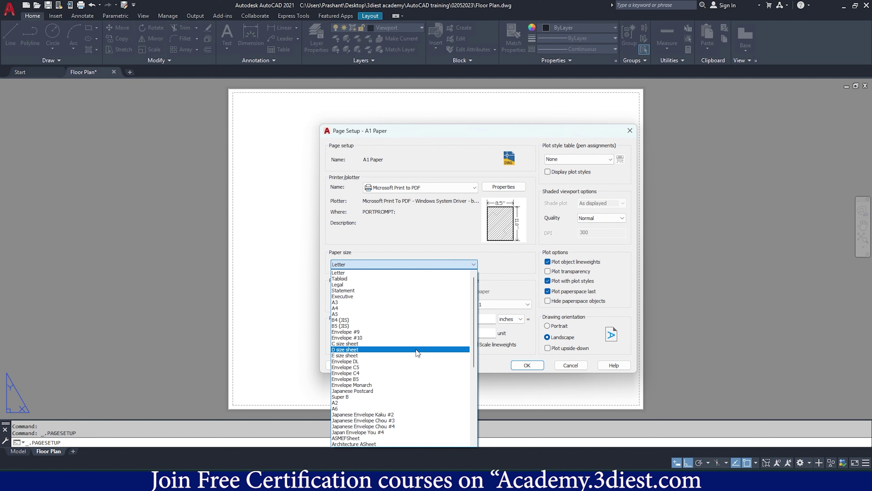
{"action": "scroll", "coordinate": [409, 352], "scroll_direction": "down", "scroll_amount": 2}
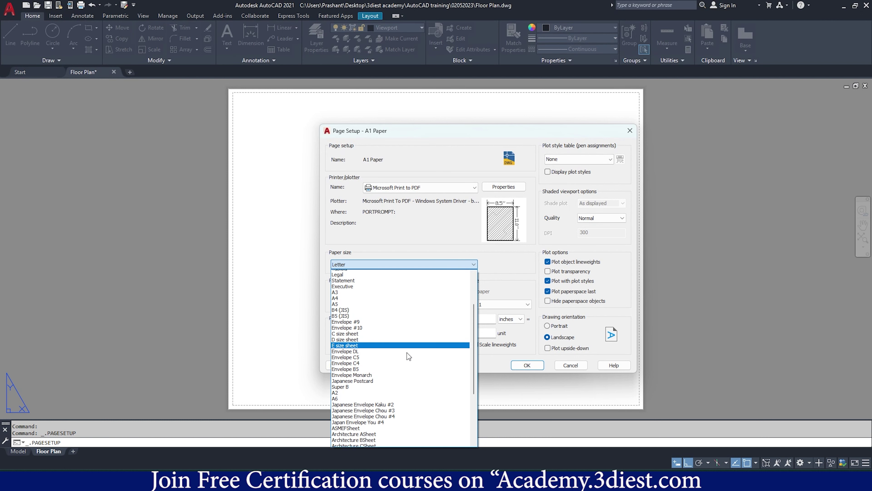
{"action": "scroll", "coordinate": [407, 351], "scroll_direction": "down", "scroll_amount": 3}
{"action": "scroll", "coordinate": [407, 349], "scroll_direction": "down", "scroll_amount": 1}
{"action": "scroll", "coordinate": [407, 349], "scroll_direction": "down", "scroll_amount": 1}
{"action": "scroll", "coordinate": [407, 349], "scroll_direction": "down", "scroll_amount": 1}
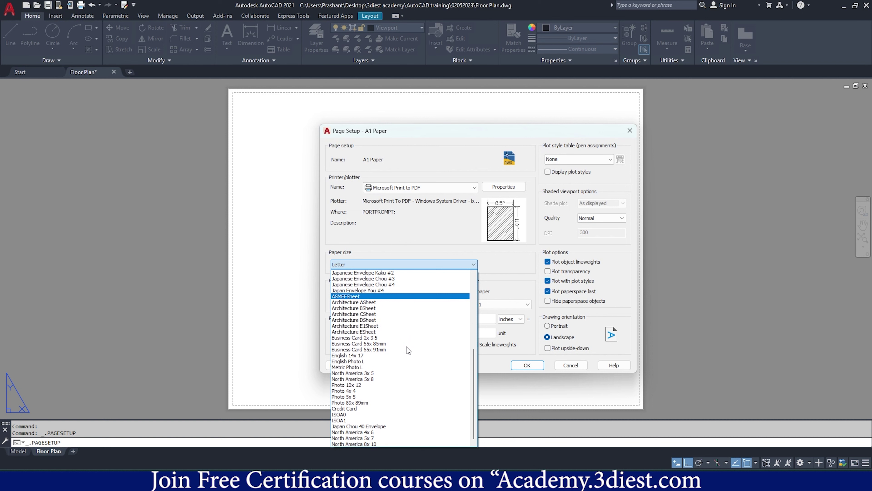
{"action": "scroll", "coordinate": [411, 351], "scroll_direction": "up", "scroll_amount": 4}
{"action": "scroll", "coordinate": [410, 351], "scroll_direction": "up", "scroll_amount": 2}
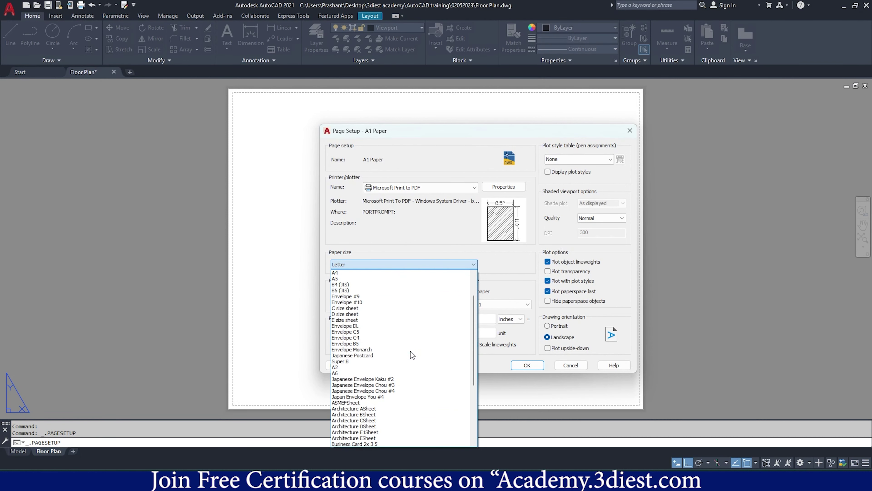
{"action": "scroll", "coordinate": [350, 298], "scroll_direction": "up", "scroll_amount": 1}
{"action": "scroll", "coordinate": [351, 298], "scroll_direction": "up", "scroll_amount": 1}
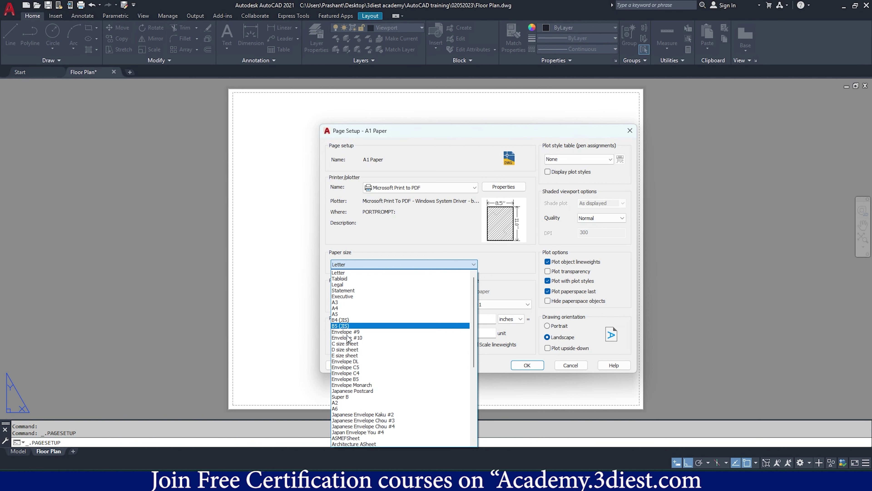
{"action": "scroll", "coordinate": [382, 388], "scroll_direction": "down", "scroll_amount": 3}
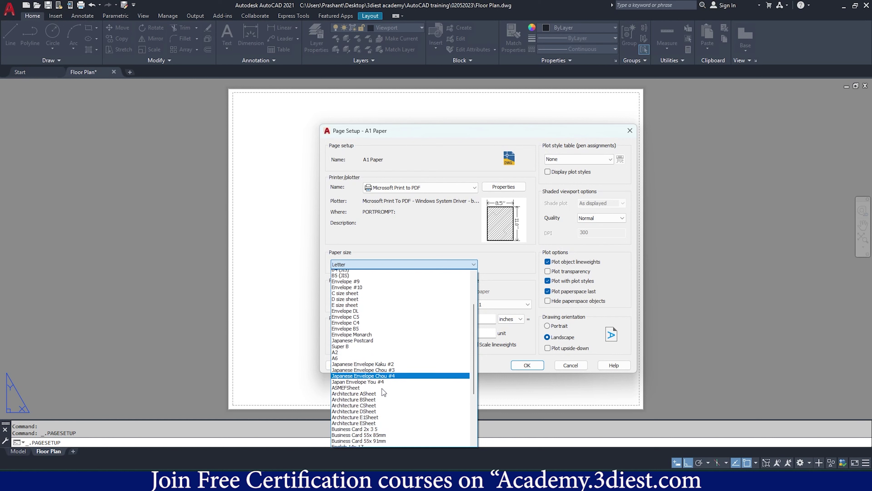
{"action": "scroll", "coordinate": [381, 388], "scroll_direction": "down", "scroll_amount": 2}
{"action": "scroll", "coordinate": [382, 388], "scroll_direction": "down", "scroll_amount": 2}
{"action": "scroll", "coordinate": [383, 388], "scroll_direction": "down", "scroll_amount": 2}
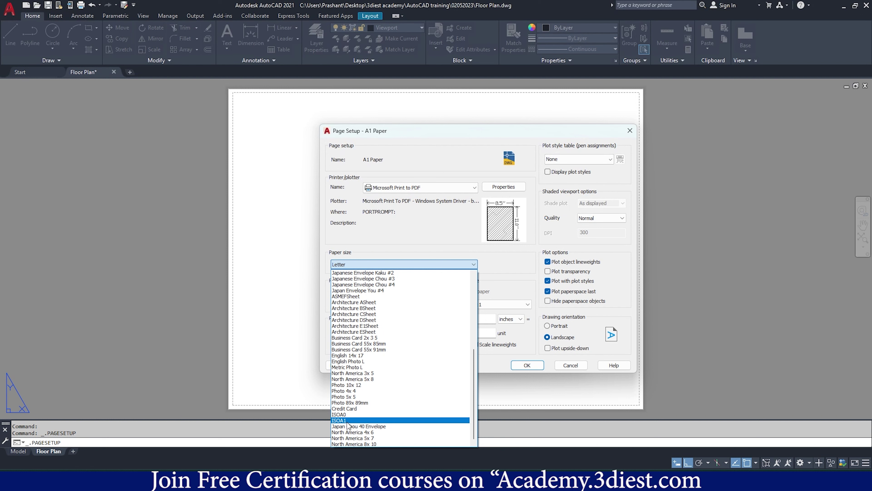
{"action": "left_click", "coordinate": [361, 420]}
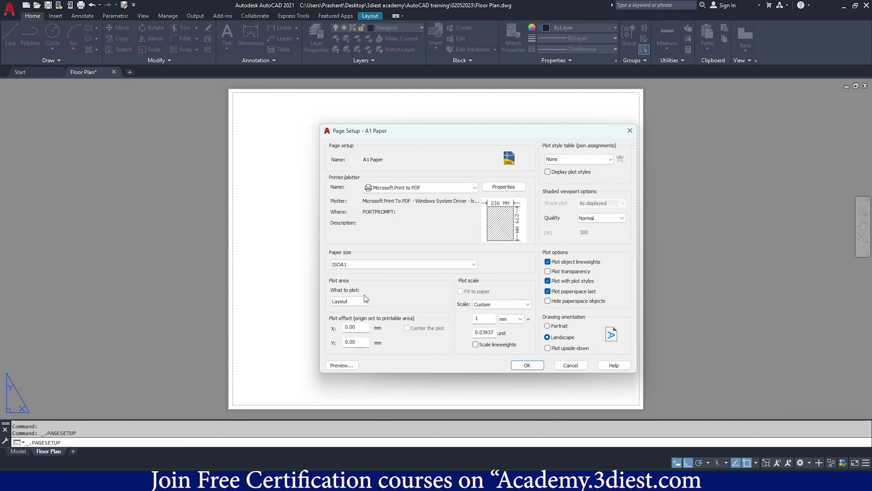
Keep Layout as the plot area and set the plot scale to 1:1.
{"action": "left_click", "coordinate": [365, 301]}
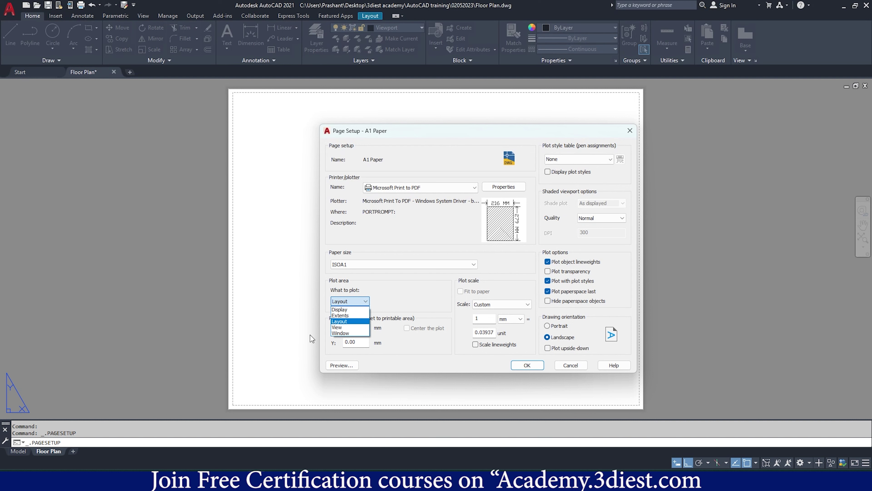
{"action": "left_click", "coordinate": [353, 323]}
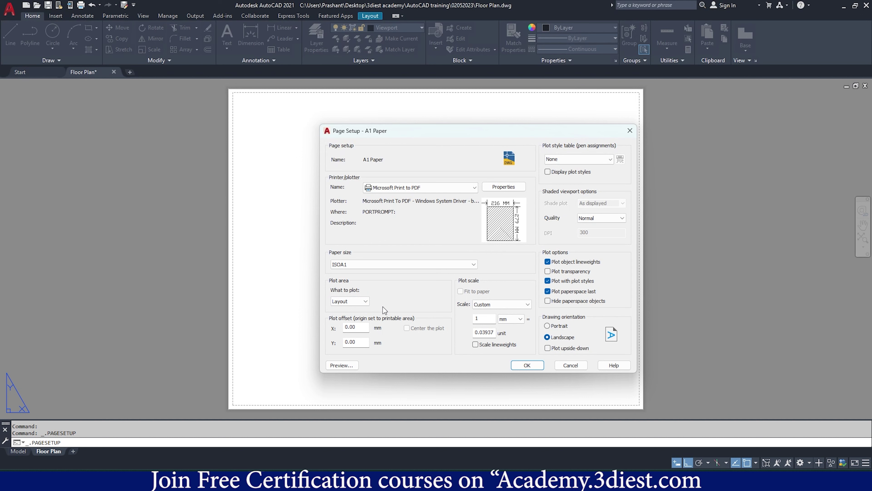
{"action": "left_click", "coordinate": [490, 308]}
{"action": "left_click", "coordinate": [486, 319]}
Leave the plot style table at None, keep landscape orientation, and preview the sheet.
{"action": "left_click", "coordinate": [578, 159]}
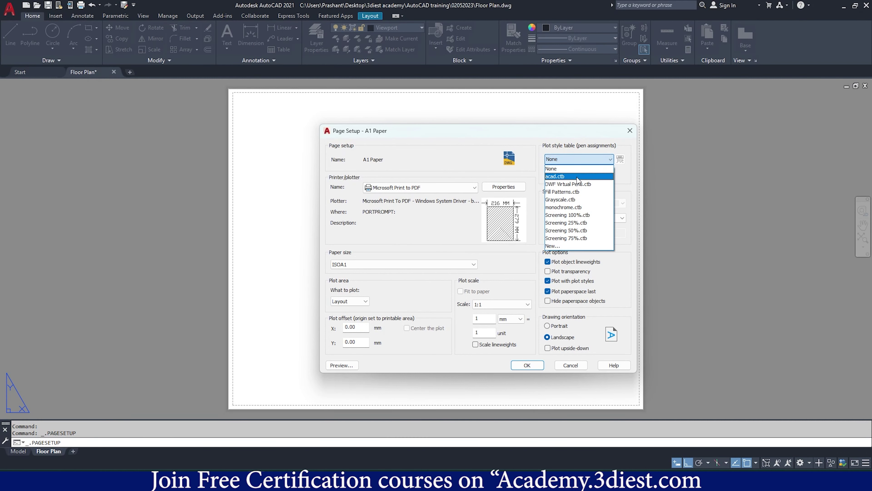
{"action": "left_click", "coordinate": [492, 255]}
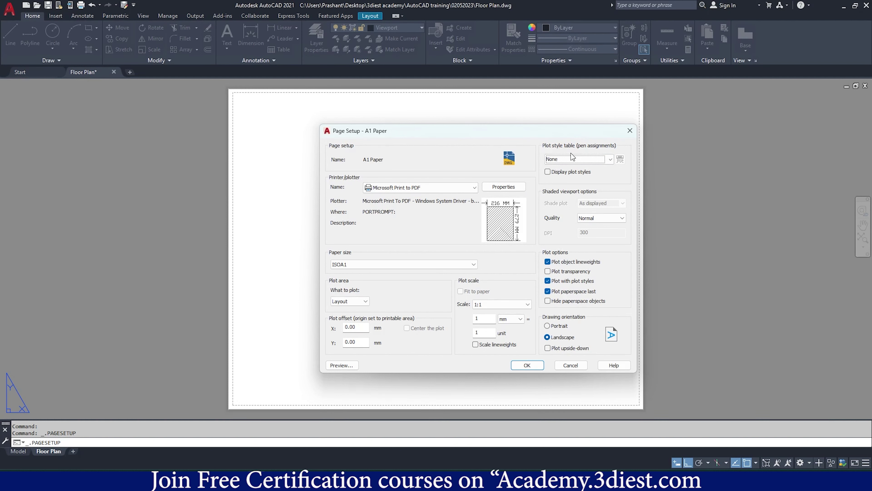
{"action": "left_click", "coordinate": [586, 161]}
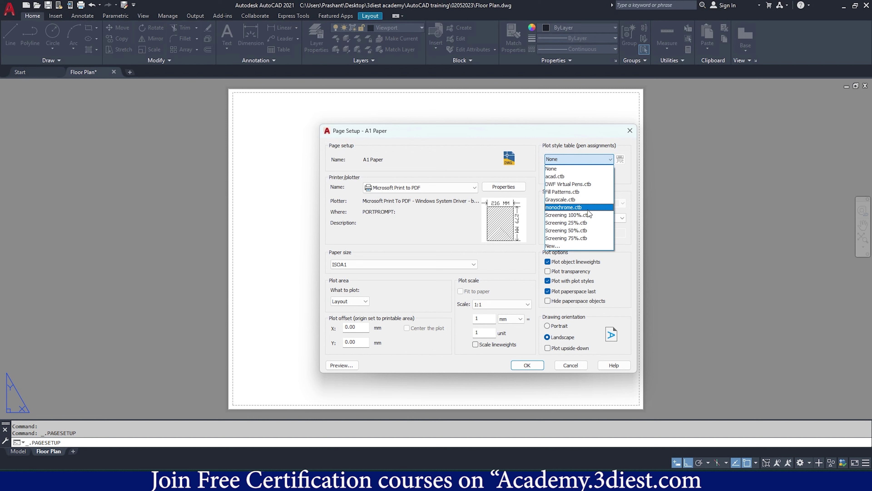
{"action": "left_click", "coordinate": [557, 168]}
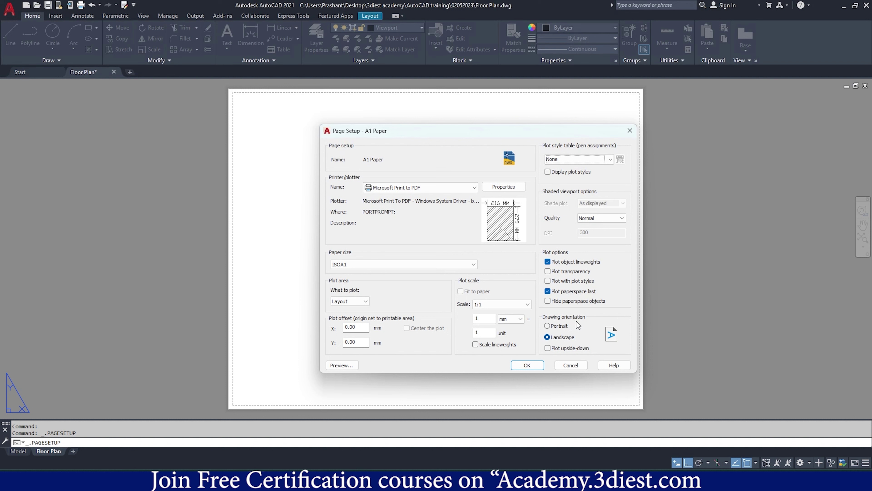
{"action": "left_click", "coordinate": [557, 327]}
{"action": "left_click", "coordinate": [558, 337]}
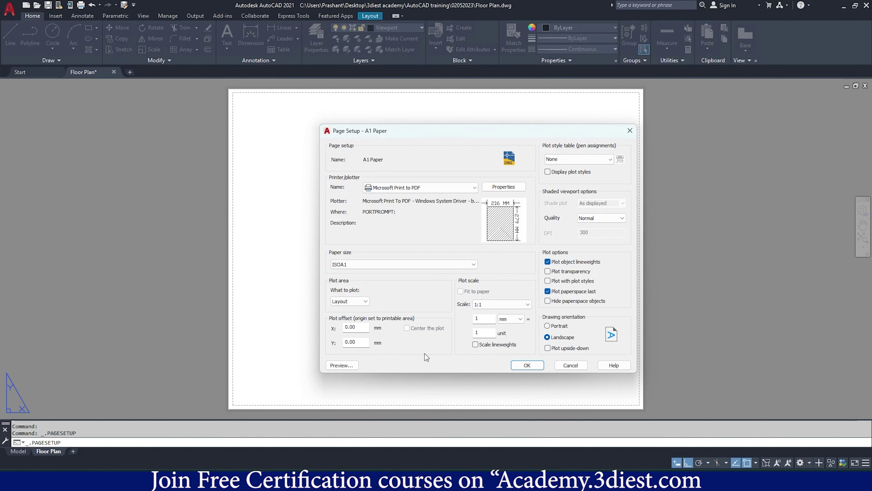
{"action": "left_click", "coordinate": [350, 366]}
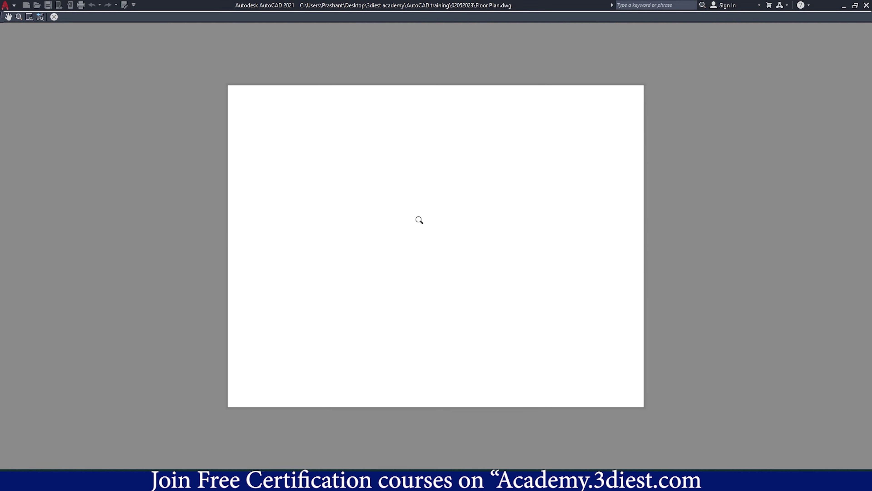
Exit the plot preview, save the A1 Paper page setup, and close the Page Setup Manager.
{"action": "right_click", "coordinate": [444, 163]}
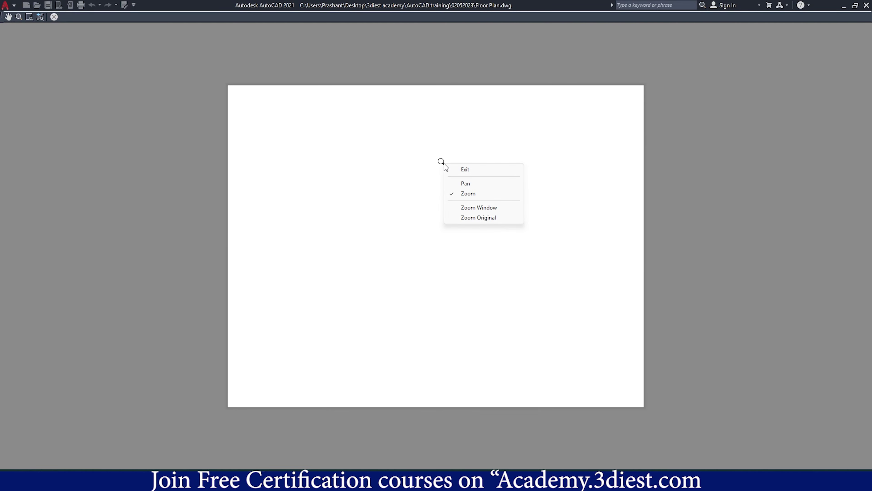
{"action": "left_click", "coordinate": [467, 169]}
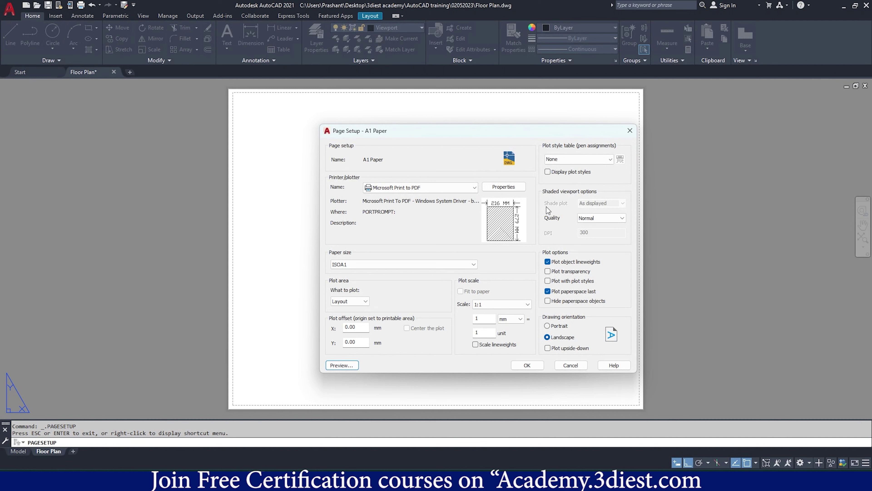
{"action": "left_click", "coordinate": [530, 366]}
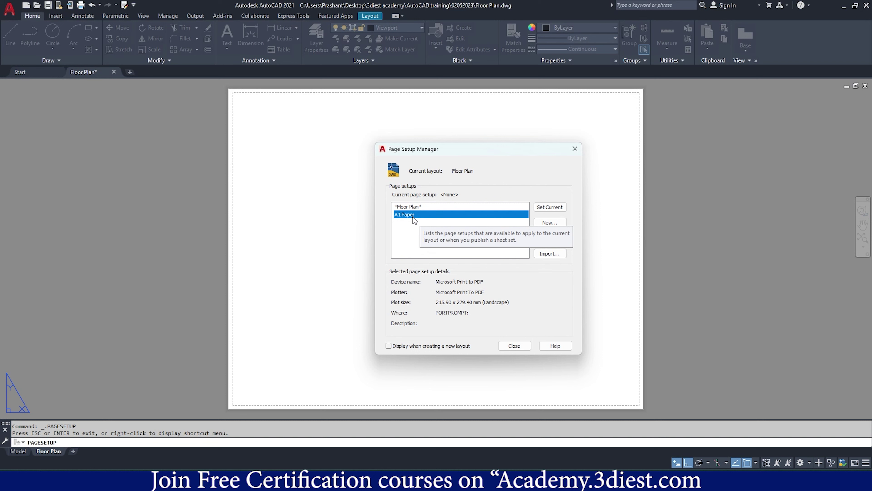
{"action": "left_click", "coordinate": [520, 345]}
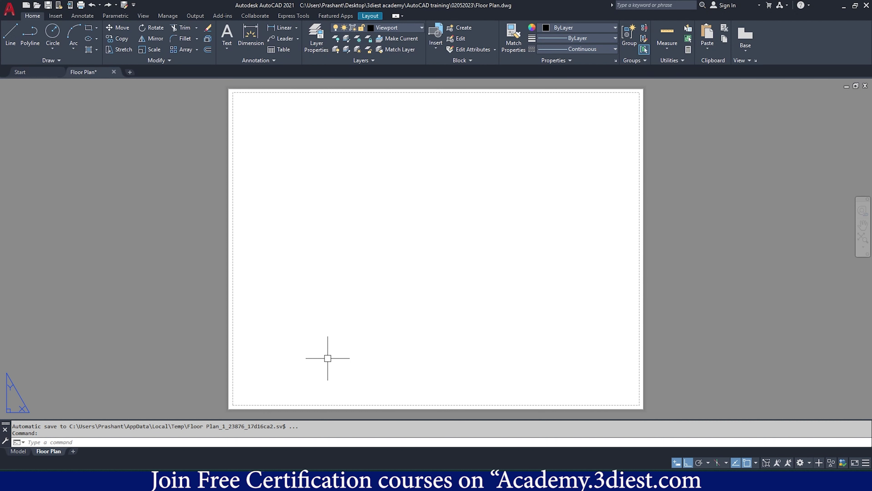
Highlight 'Create a Viewport' in the Chrome article's contents, then return to AutoCAD.
{"action": "key", "text": "alt+Tab"}
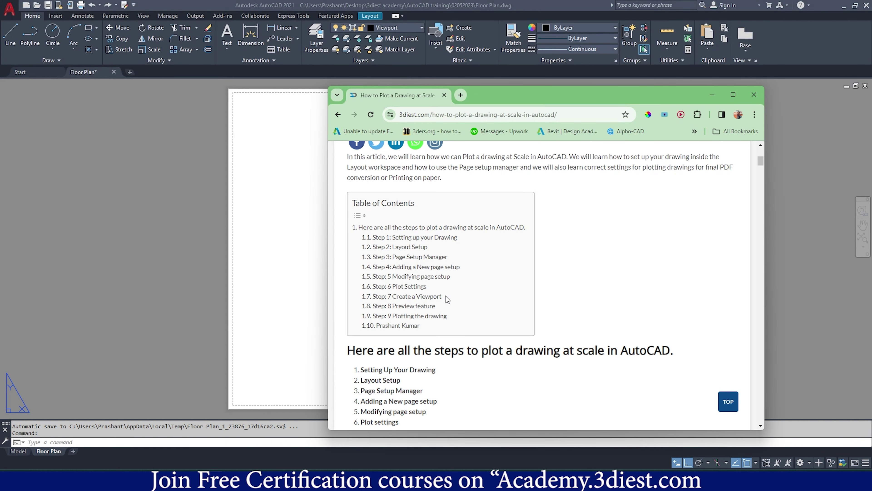
{"action": "left_click_drag", "start_coordinate": [446, 296], "coordinate": [392, 296]}
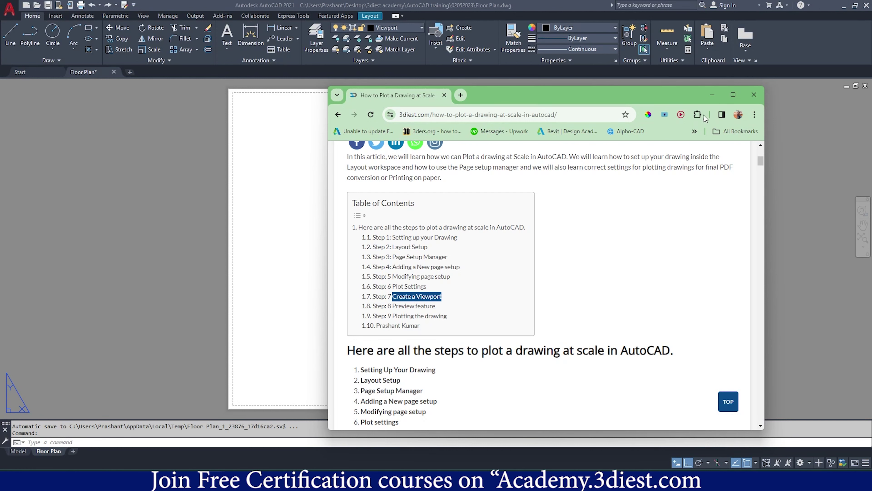
{"action": "left_click", "coordinate": [792, 210]}
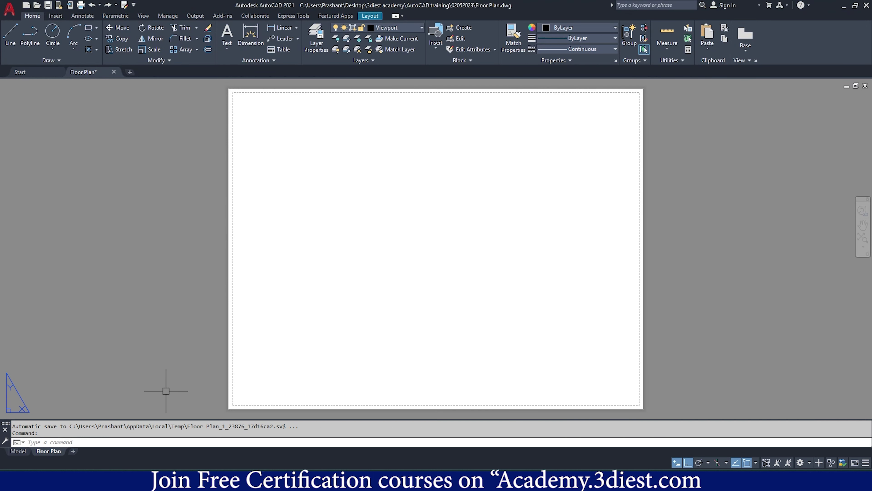
{"action": "left_click", "coordinate": [20, 452]}
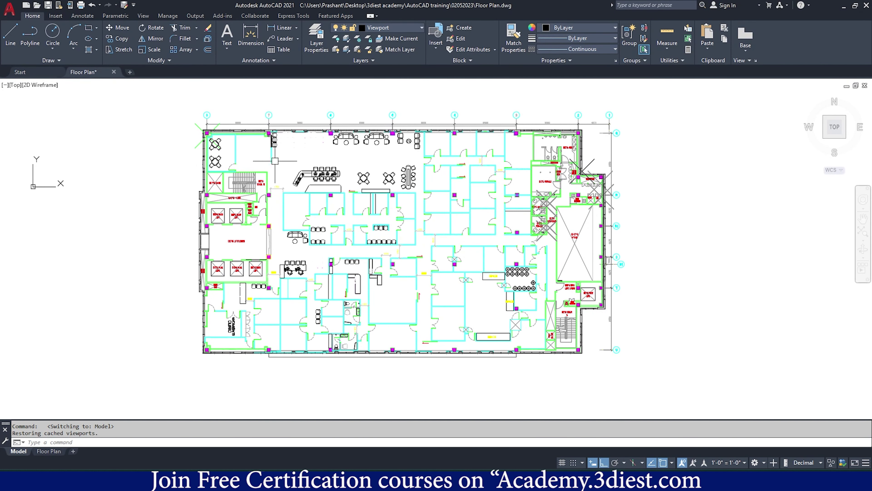
{"action": "left_click", "coordinate": [48, 451]}
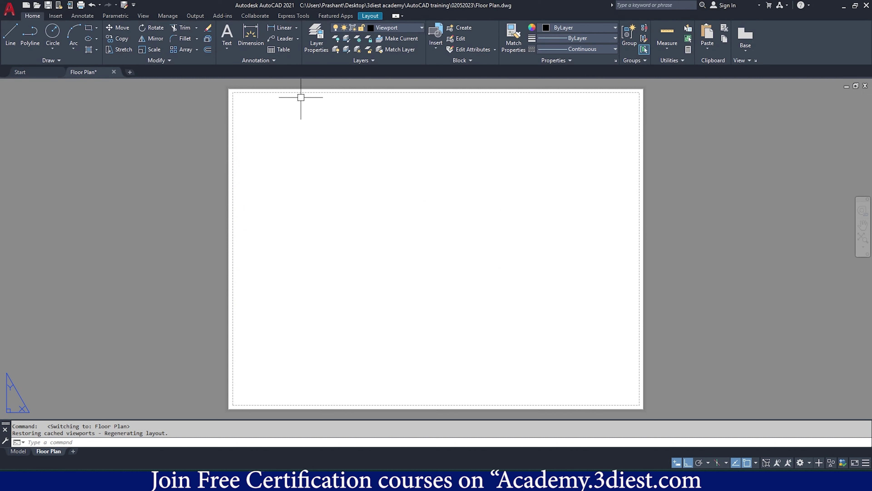
Create an MVIEW viewport with the Fit option so it fills the Floor Plan layout sheet.
{"action": "left_click", "coordinate": [370, 16]}
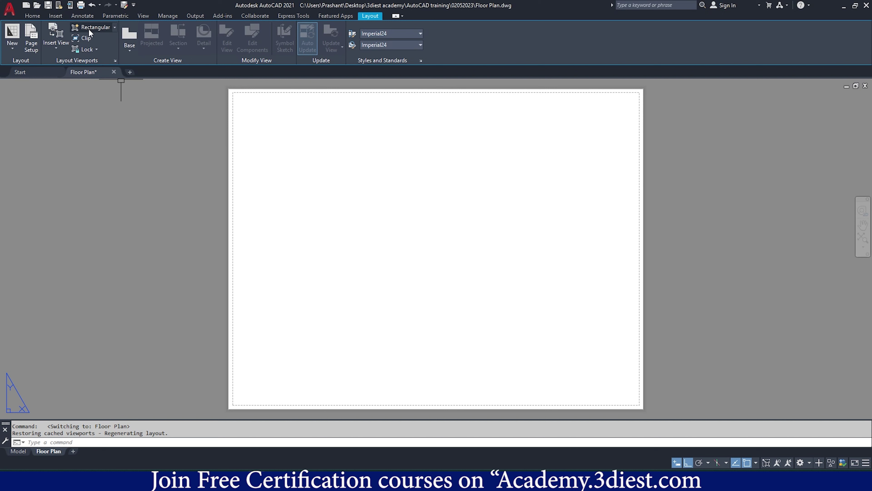
{"action": "left_click", "coordinate": [115, 28]}
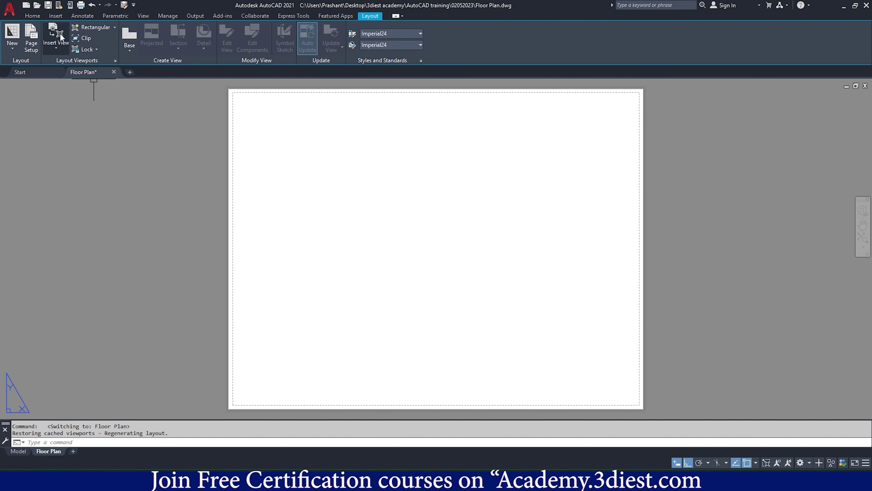
{"action": "left_click", "coordinate": [58, 48]}
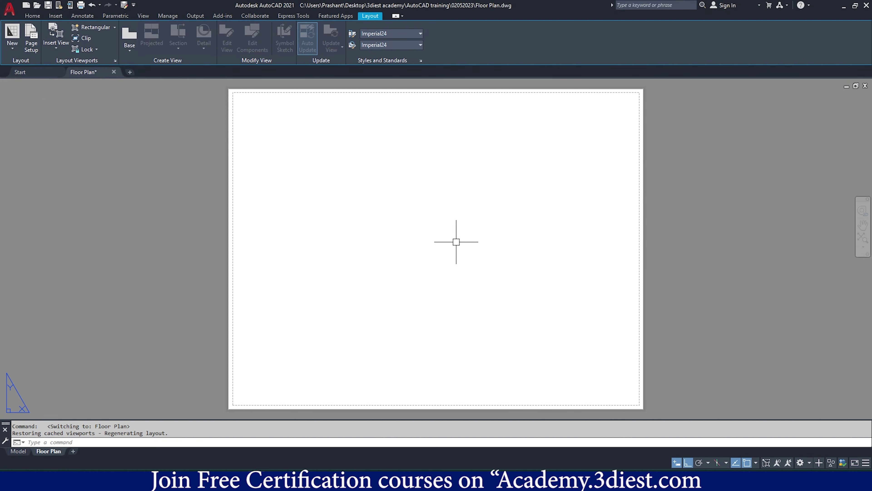
{"action": "type", "text": "MV"}
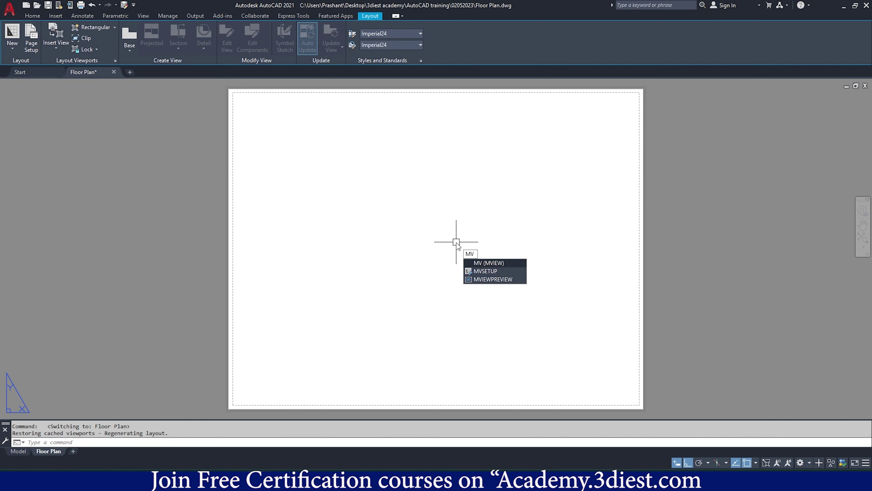
{"action": "left_click", "coordinate": [485, 263]}
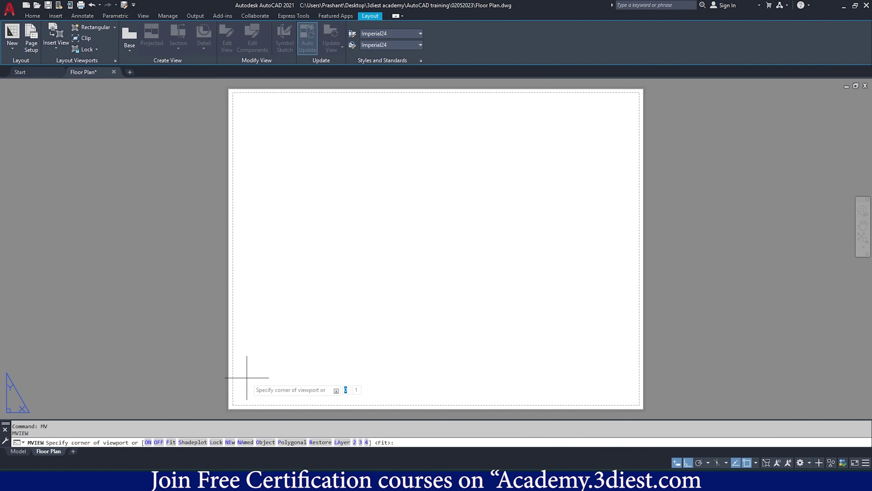
{"action": "left_click", "coordinate": [171, 442]}
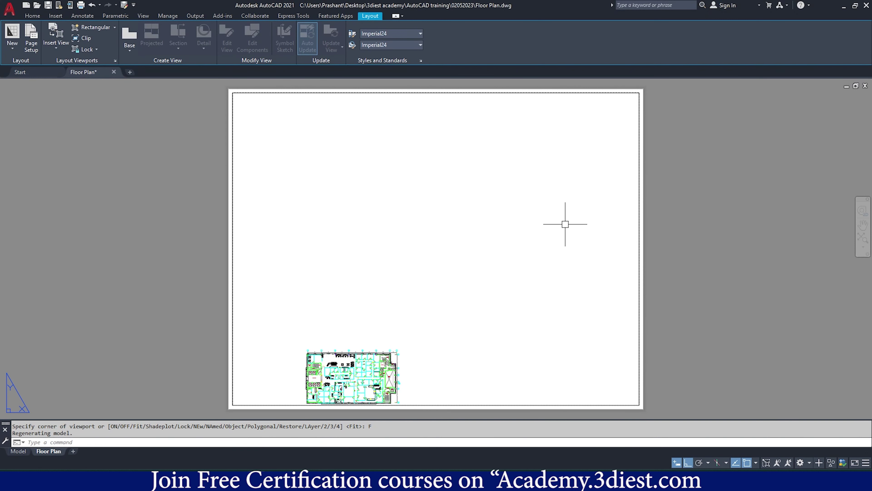
Select the floor plan viewport and bring up its viewport scale list, currently 0.000086.
{"action": "left_click", "coordinate": [640, 322]}
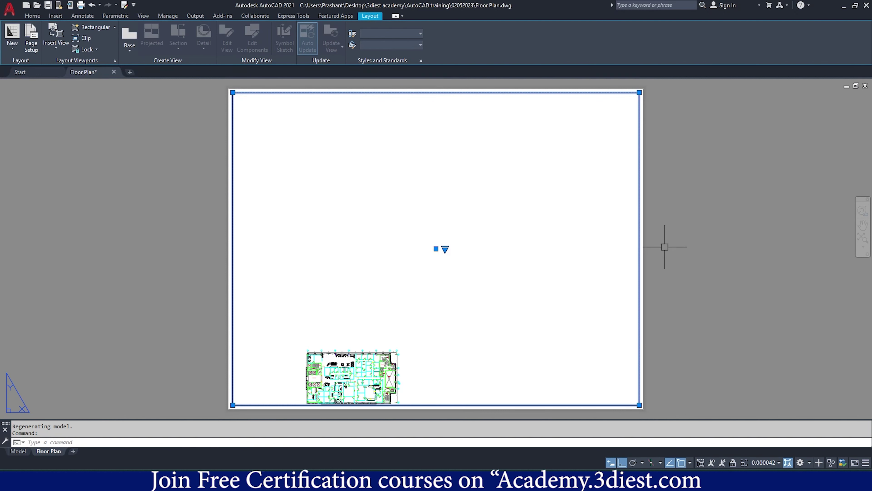
{"action": "key", "text": "Escape"}
{"action": "left_click", "coordinate": [639, 249]}
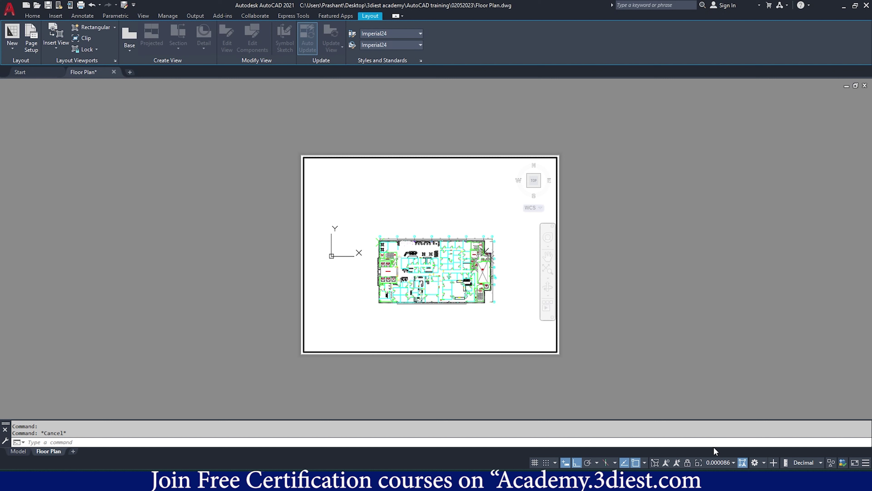
{"action": "left_click", "coordinate": [725, 467]}
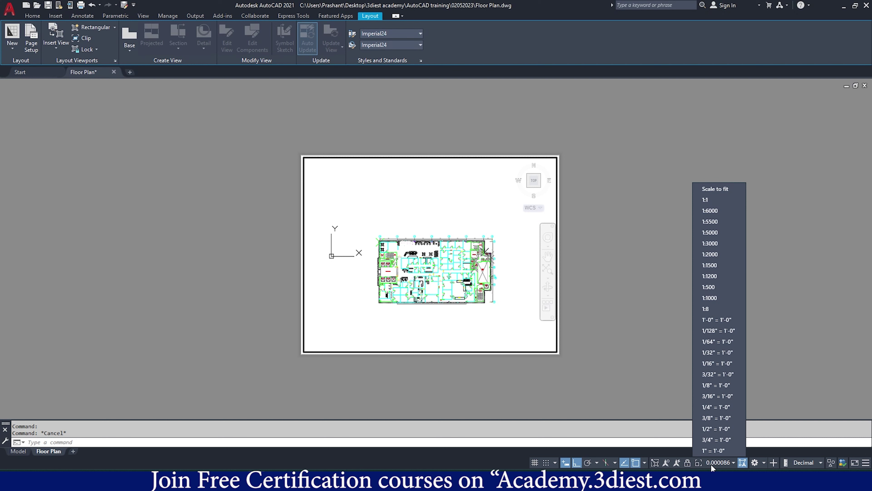
{"action": "mouse_move", "coordinate": [710, 233]}
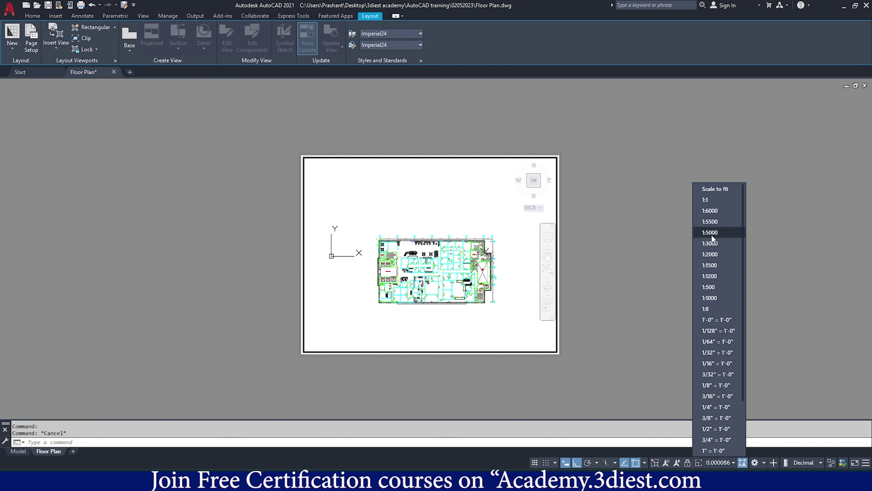
Apply the 1:5500 viewport scale and pan the floor plan higher in the viewport.
{"action": "left_click", "coordinate": [709, 221]}
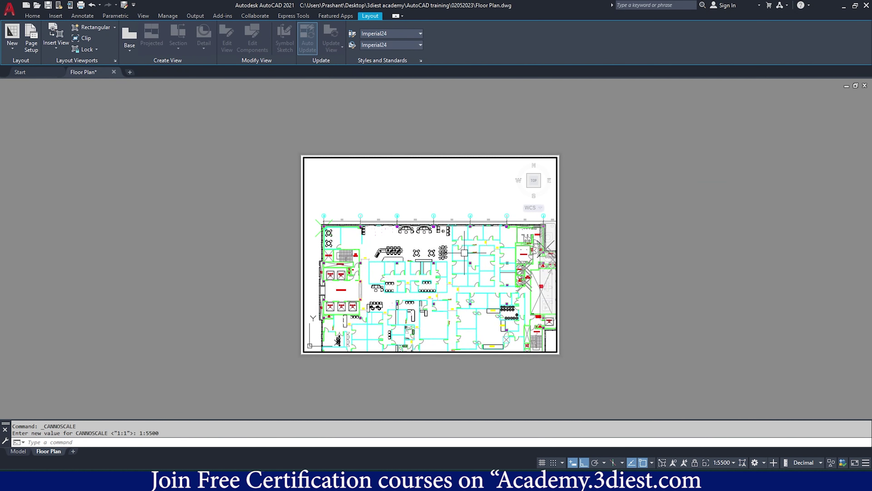
{"action": "type", "text": "P"}
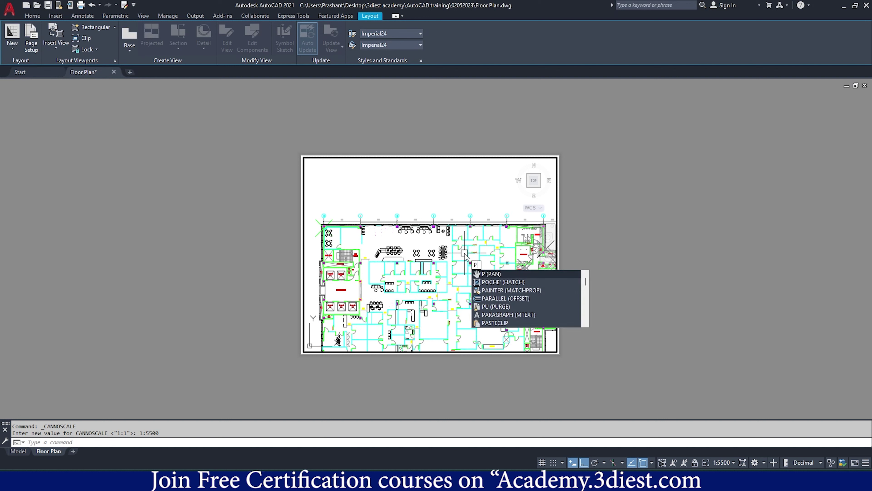
{"action": "left_click", "coordinate": [486, 273]}
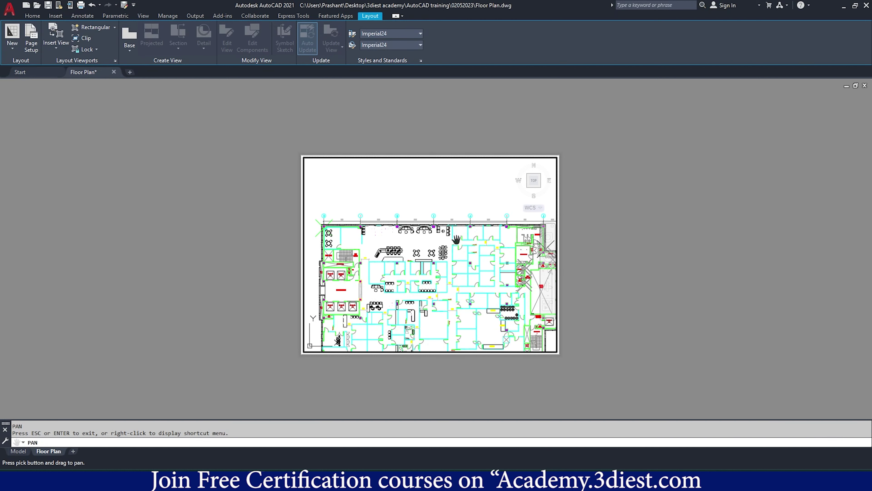
{"action": "left_click_drag", "start_coordinate": [458, 239], "coordinate": [449, 219]}
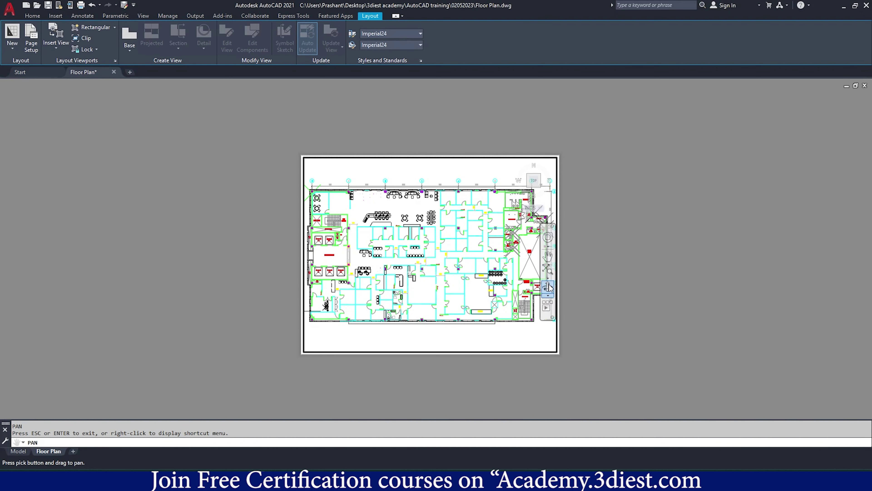
{"action": "key", "text": "Escape"}
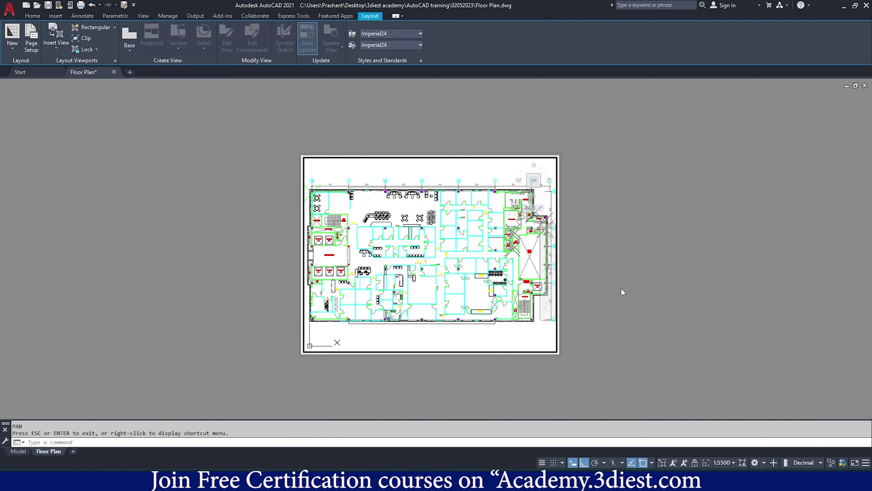
Return to paper space and set the layout viewport scale to 1:6000.
{"action": "double_click", "coordinate": [617, 263]}
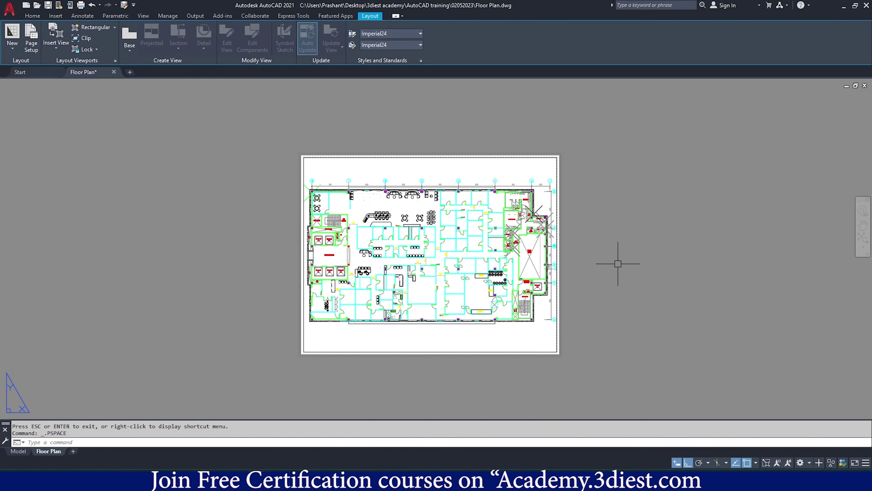
{"action": "key", "text": "Escape"}
{"action": "scroll", "coordinate": [442, 238], "scroll_direction": "up", "scroll_amount": 5}
{"action": "scroll", "coordinate": [442, 238], "scroll_direction": "down", "scroll_amount": 6}
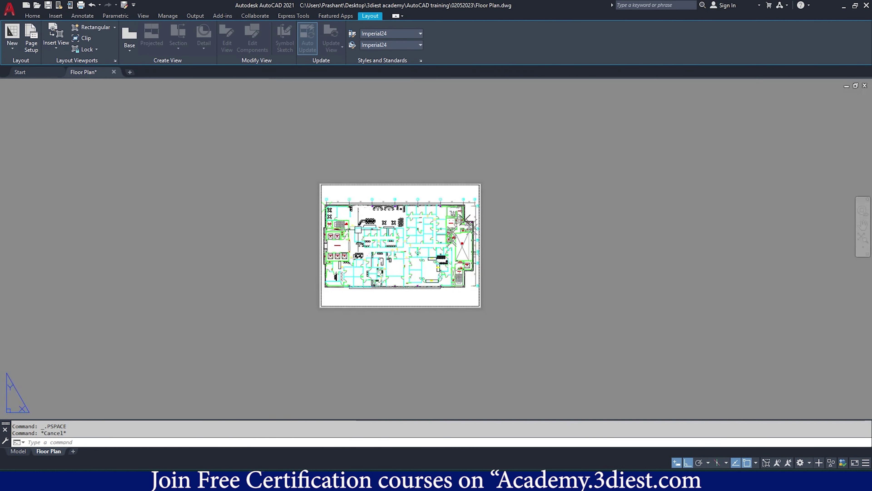
{"action": "scroll", "coordinate": [442, 237], "scroll_direction": "up", "scroll_amount": 2}
{"action": "scroll", "coordinate": [443, 238], "scroll_direction": "up", "scroll_amount": 2}
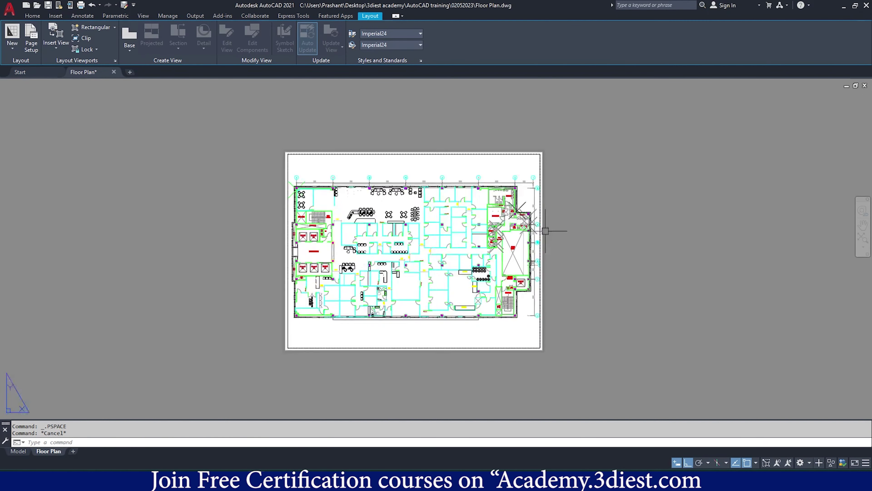
{"action": "scroll", "coordinate": [550, 227], "scroll_direction": "down", "scroll_amount": 2}
{"action": "scroll", "coordinate": [403, 233], "scroll_direction": "up", "scroll_amount": 2}
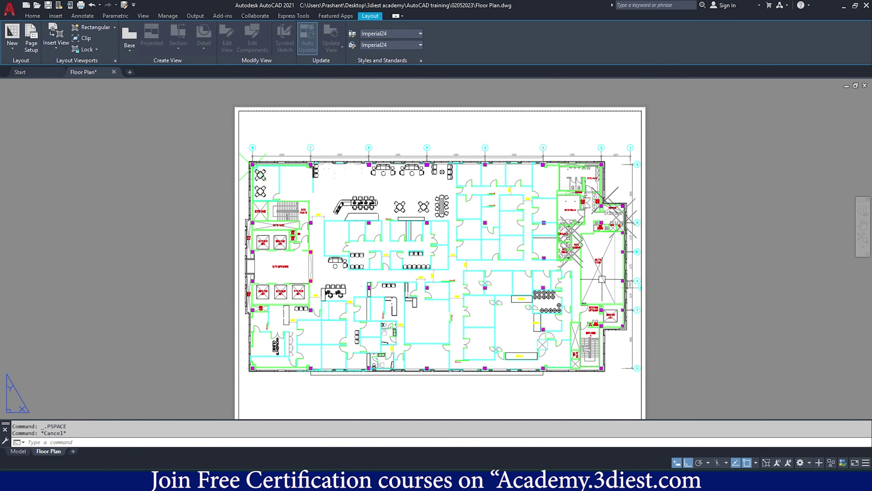
{"action": "scroll", "coordinate": [597, 271], "scroll_direction": "down", "scroll_amount": 6}
{"action": "scroll", "coordinate": [596, 270], "scroll_direction": "up", "scroll_amount": 4}
{"action": "scroll", "coordinate": [598, 270], "scroll_direction": "up", "scroll_amount": 2}
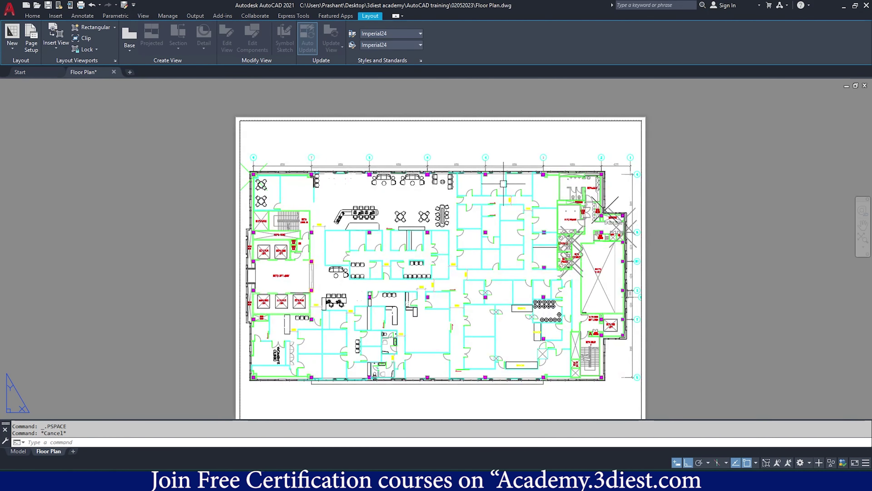
{"action": "scroll", "coordinate": [598, 270], "scroll_direction": "down", "scroll_amount": 2}
{"action": "left_click", "coordinate": [593, 147]}
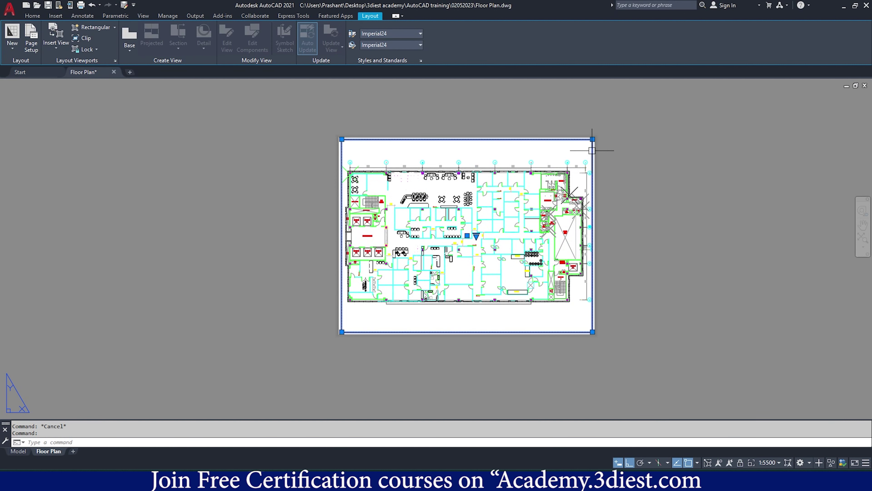
{"action": "left_click", "coordinate": [771, 462]}
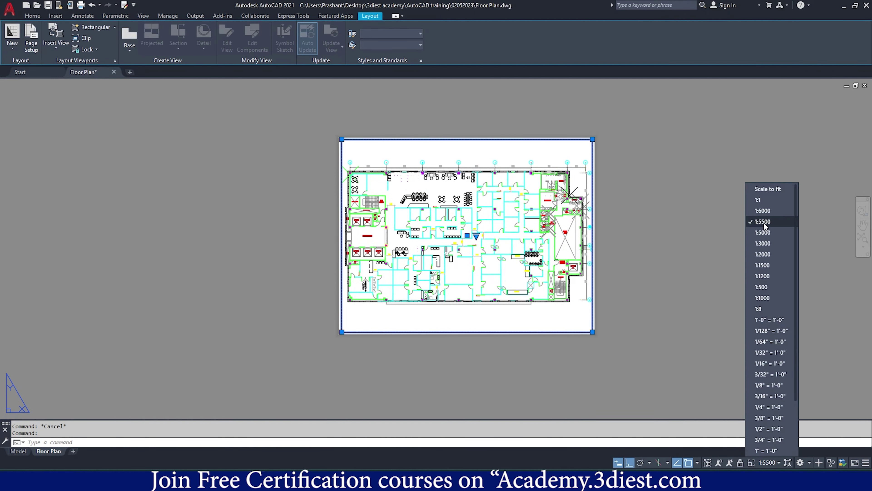
{"action": "left_click", "coordinate": [767, 211]}
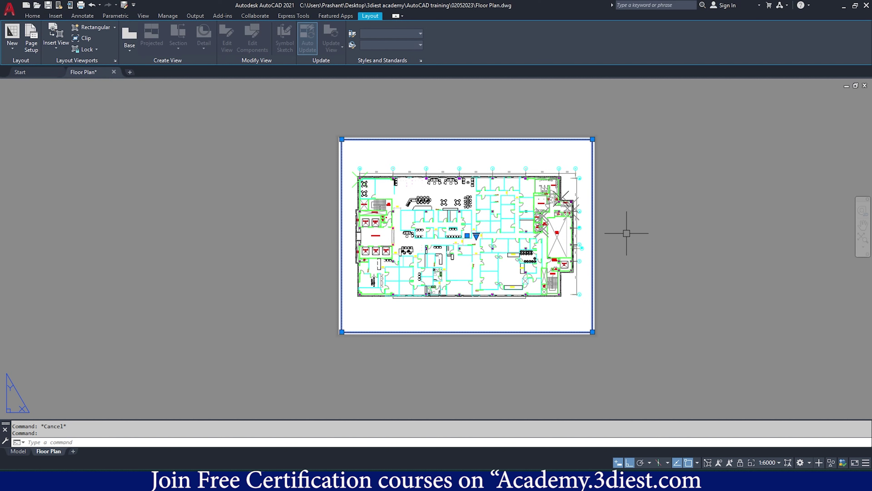
{"action": "key", "text": "Escape"}
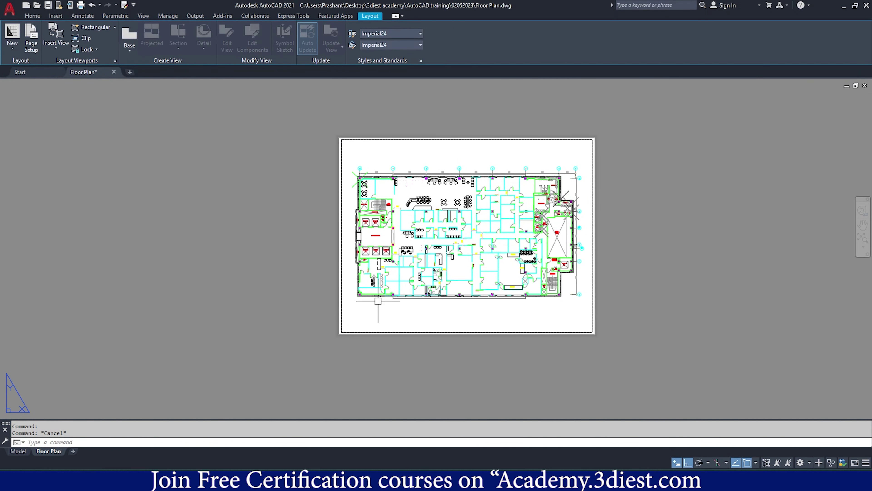
Reframe the layout sheet, recheck the viewport's scale, and reopen the viewport scale list.
{"action": "scroll", "coordinate": [446, 196], "scroll_direction": "up", "scroll_amount": 2}
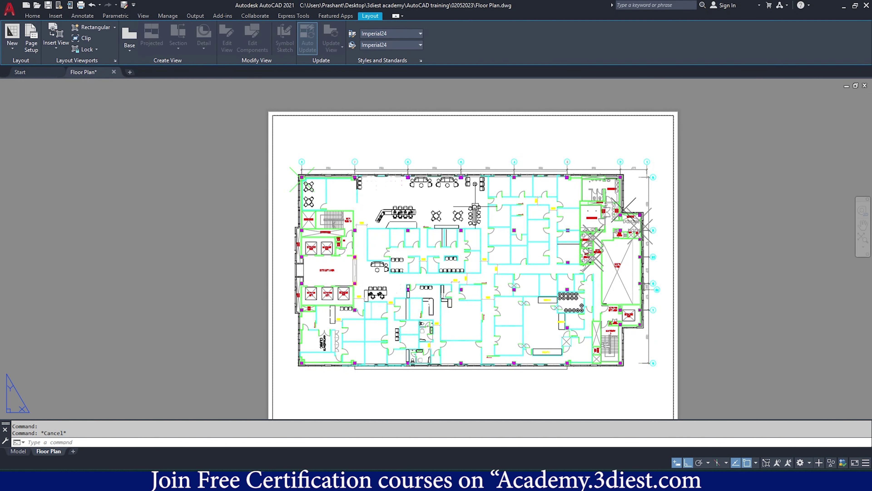
{"action": "middle_click_drag", "start_coordinate": [474, 211], "coordinate": [409, 181]}
{"action": "scroll", "coordinate": [410, 181], "scroll_direction": "down", "scroll_amount": 2}
{"action": "scroll", "coordinate": [407, 204], "scroll_direction": "up", "scroll_amount": 2}
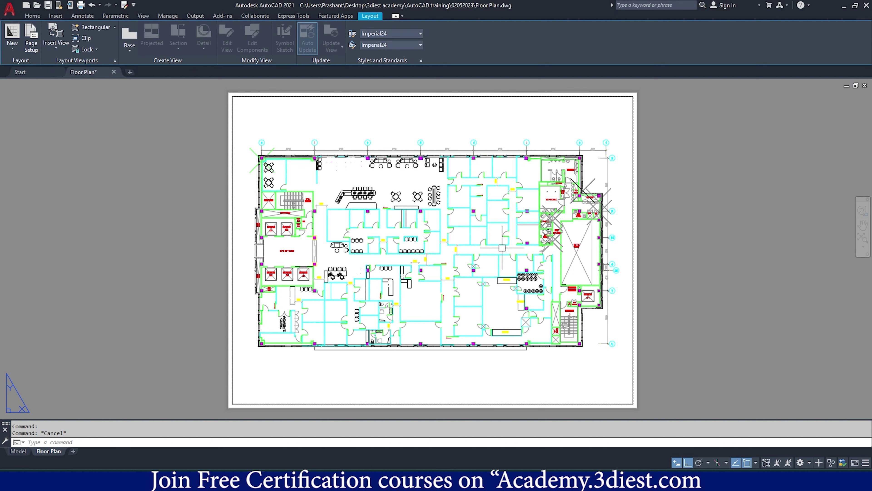
{"action": "left_click", "coordinate": [633, 340]}
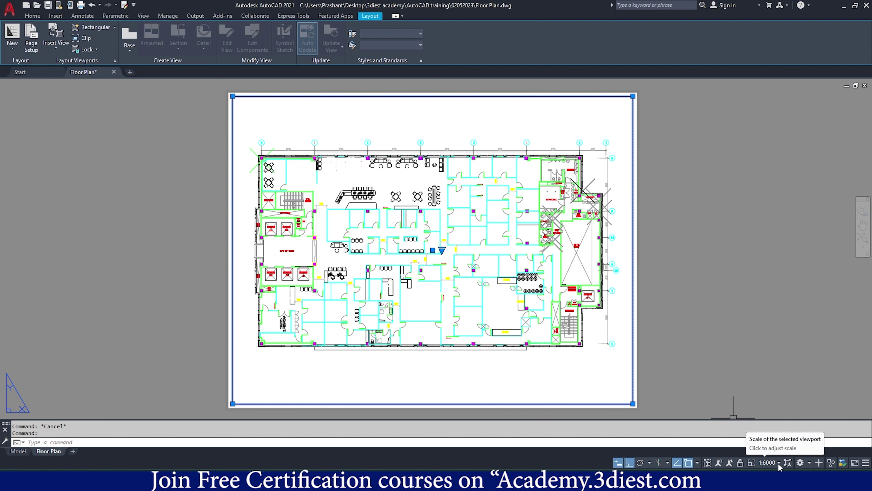
{"action": "key", "text": "Escape"}
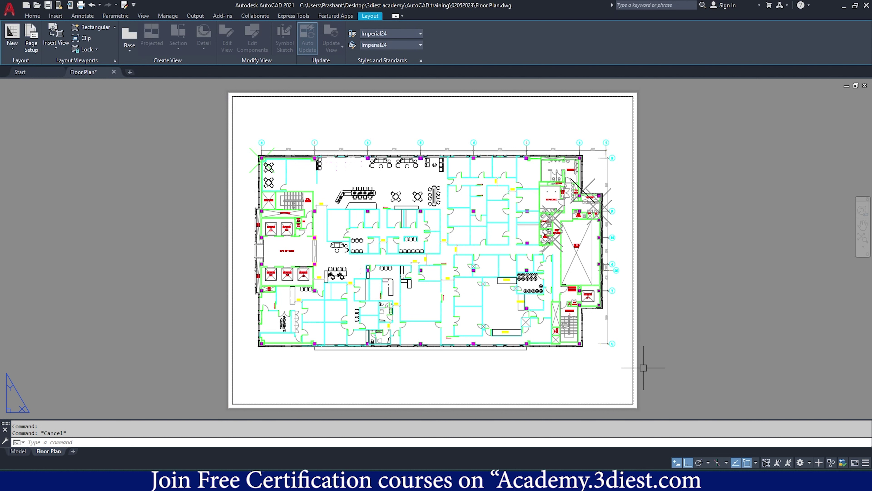
{"action": "left_click", "coordinate": [633, 361]}
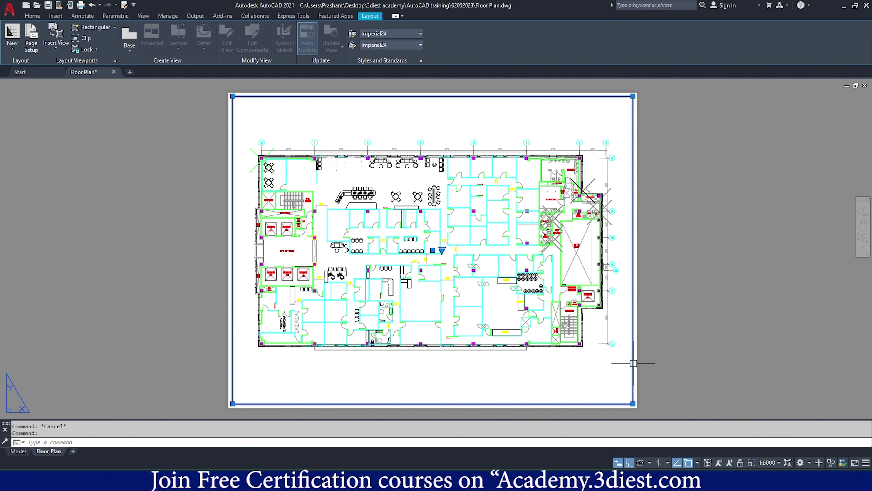
{"action": "left_click", "coordinate": [773, 460]}
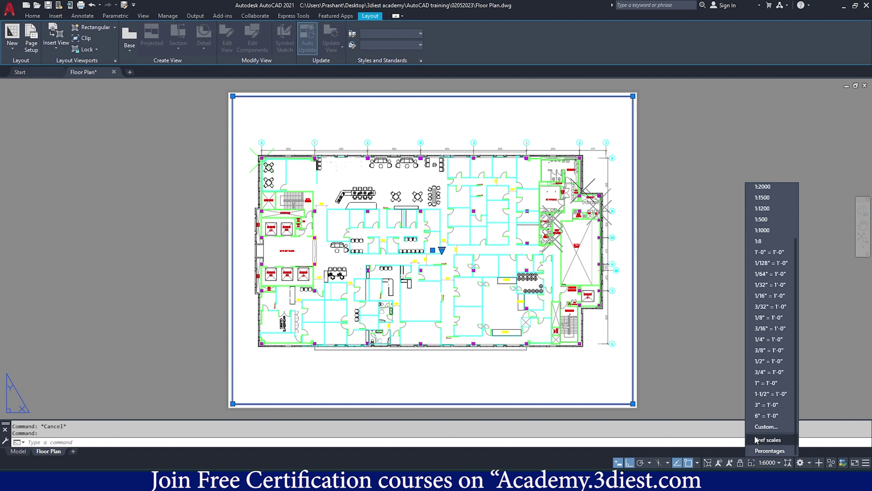
In Edit Drawing Scales, add a 1:6500 scale with Paper 1 and Drawing 6500.
{"action": "left_click", "coordinate": [771, 427]}
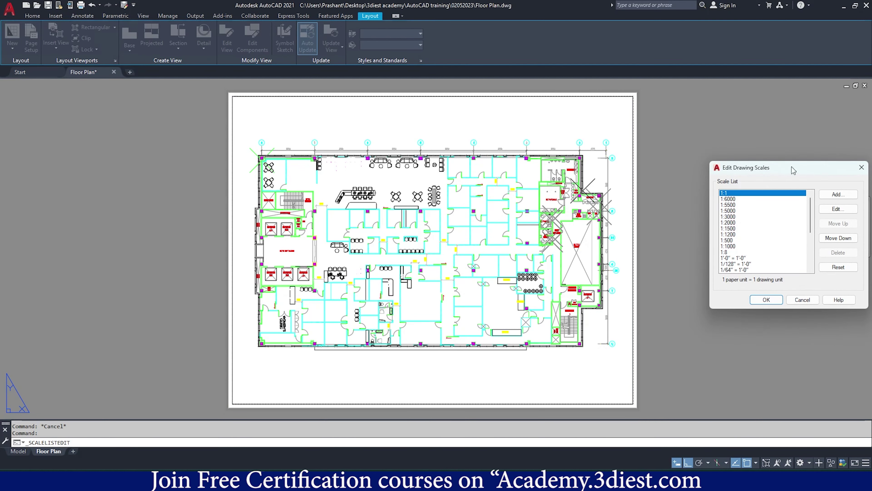
{"action": "left_click_drag", "start_coordinate": [792, 167], "coordinate": [739, 161]}
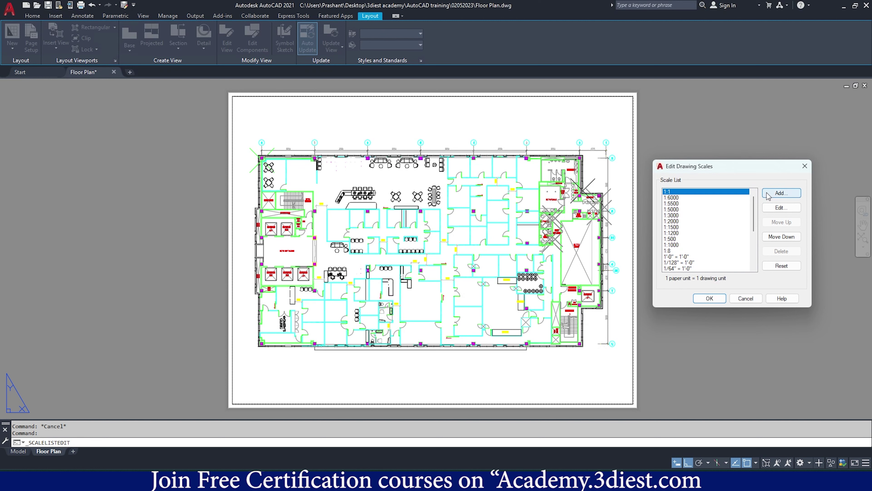
{"action": "left_click", "coordinate": [784, 194]}
{"action": "type", "text": "1:6500"}
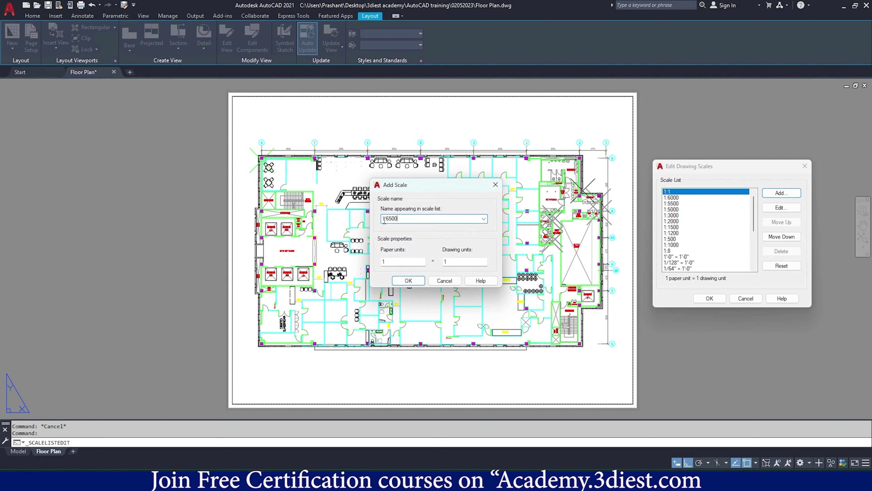
{"action": "left_click_drag", "start_coordinate": [385, 219], "coordinate": [381, 219]}
{"action": "double_click", "coordinate": [384, 262]}
{"action": "type", "text": "1"}
{"action": "left_click", "coordinate": [452, 262]}
{"action": "double_click", "coordinate": [452, 262]}
{"action": "type", "text": "6500"}
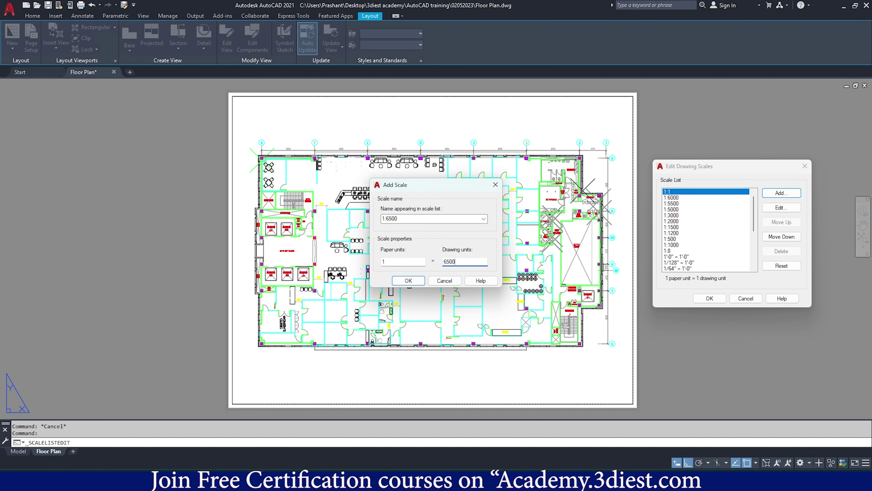
{"action": "left_click", "coordinate": [412, 281]}
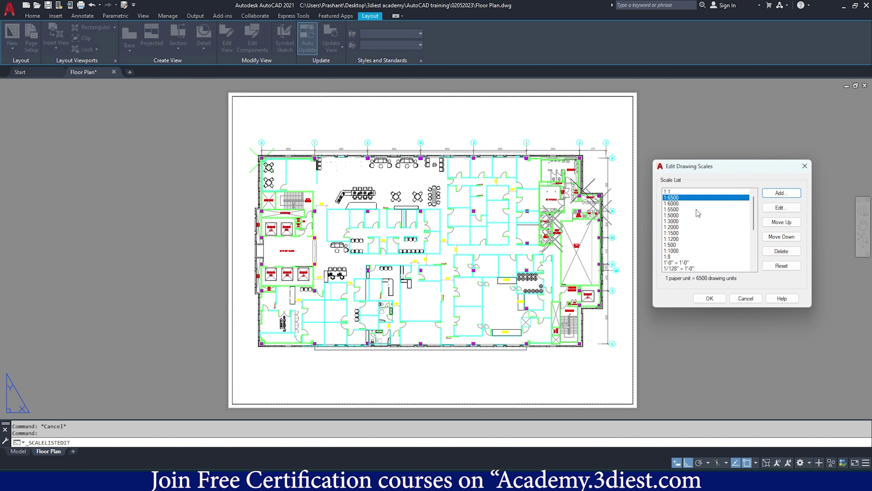
{"action": "left_click", "coordinate": [710, 298]}
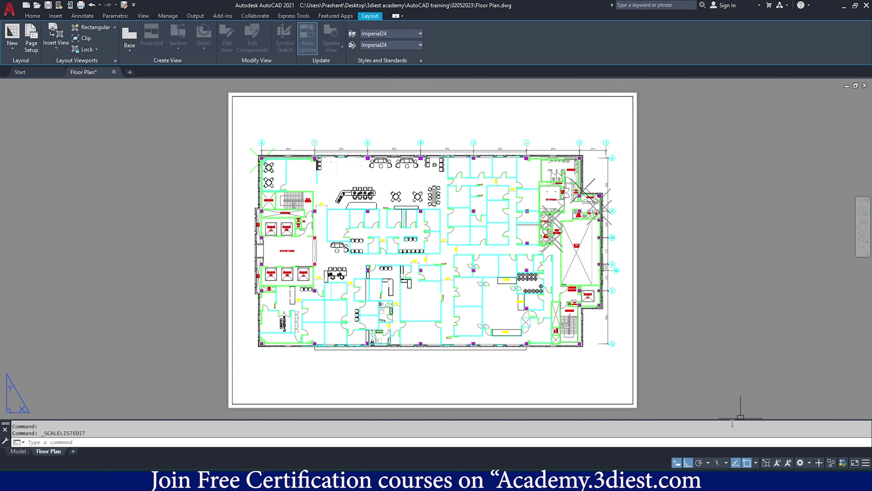
Set the floor plan viewport to 1:6500 and switch back to the Chrome plotting article.
{"action": "left_click", "coordinate": [633, 379]}
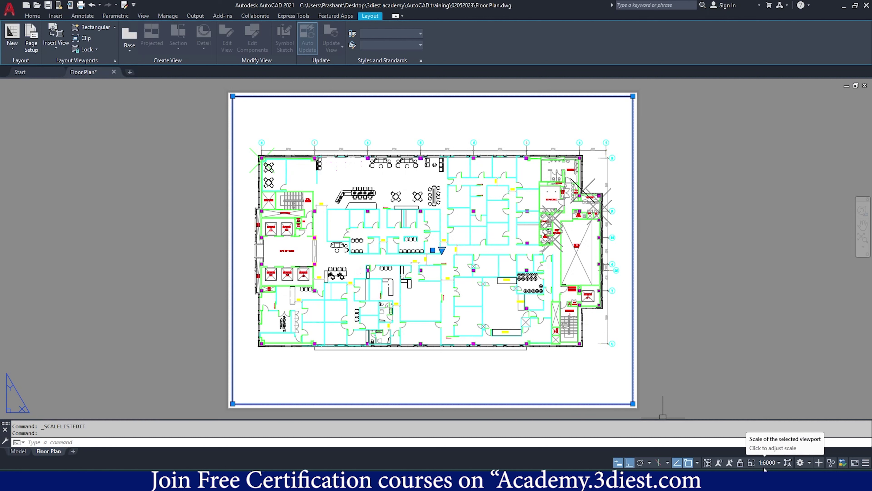
{"action": "left_click", "coordinate": [772, 463]}
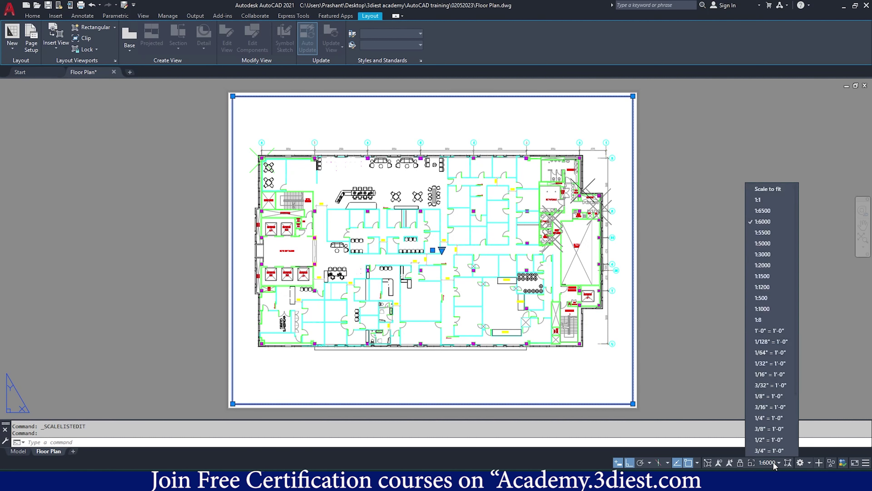
{"action": "left_click", "coordinate": [762, 211]}
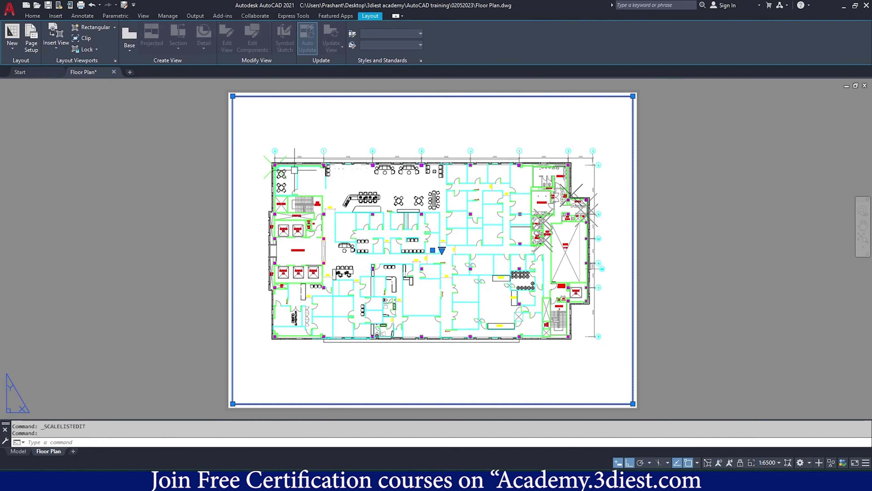
{"action": "key", "text": "Escape"}
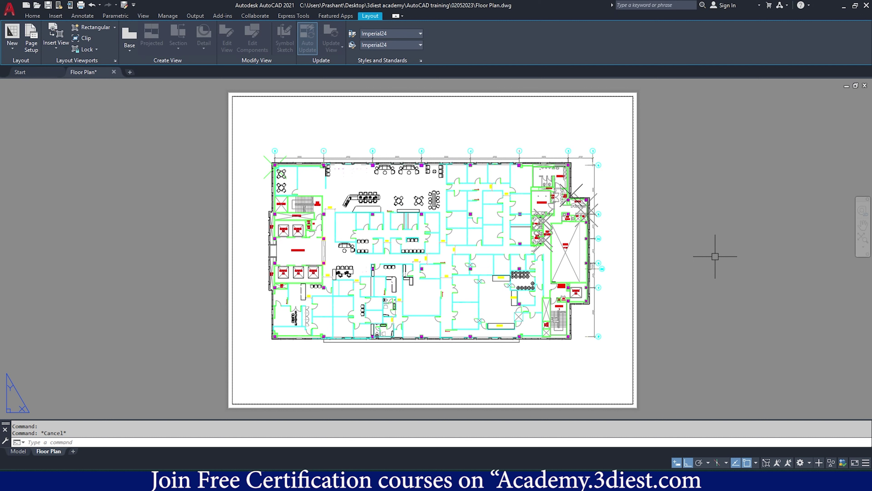
{"action": "key", "text": "alt+Tab"}
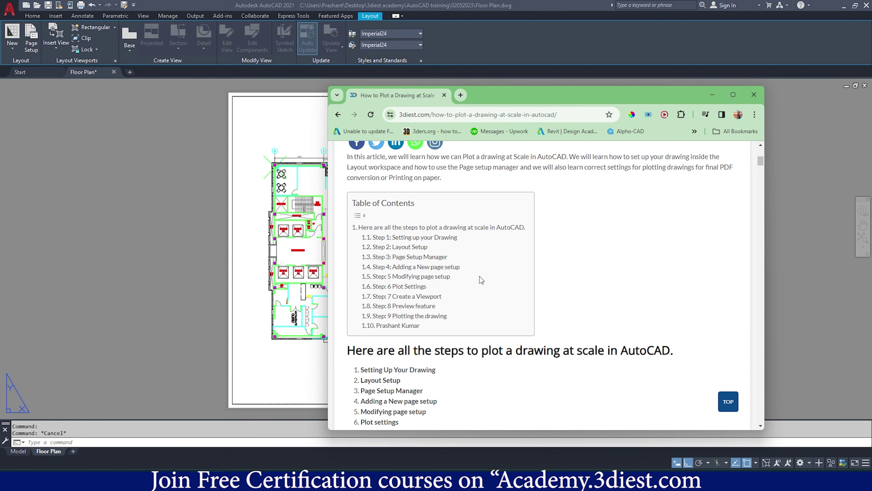
Minimize Chrome and show AutoCAD's Output ribbon tab on the Floor Plan layout.
{"action": "left_click", "coordinate": [717, 98]}
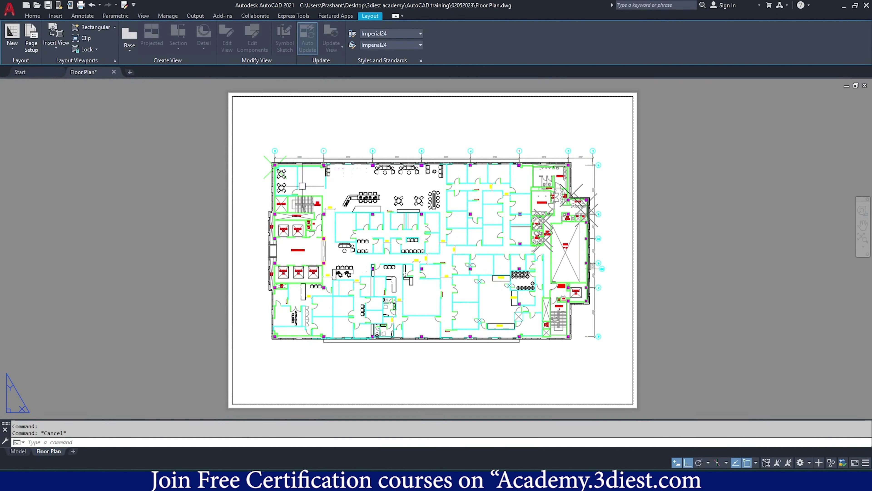
{"action": "left_click", "coordinate": [195, 16]}
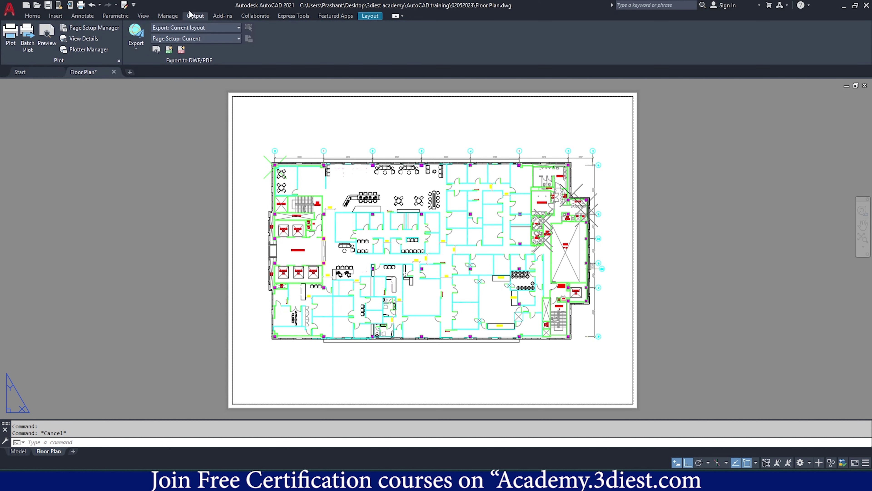
Open the Plot - Floor Plan dialog and preview the plotted sheet.
{"action": "left_click", "coordinate": [9, 46]}
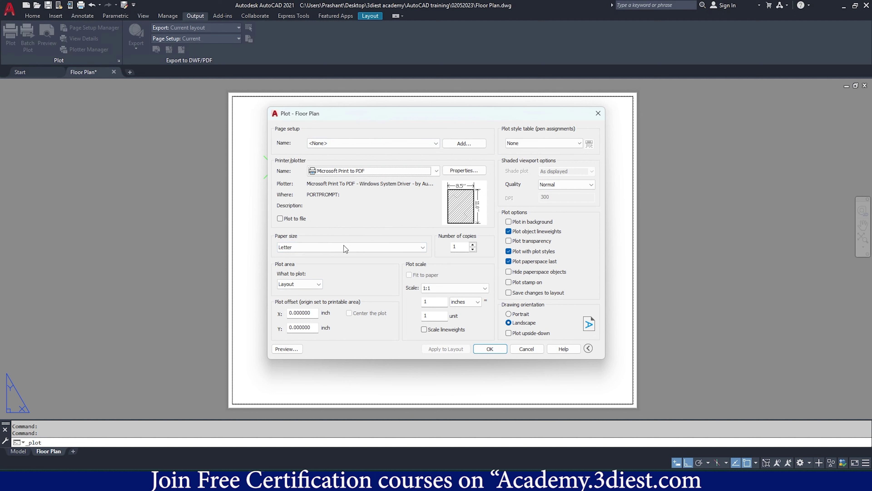
{"action": "left_click", "coordinate": [293, 350]}
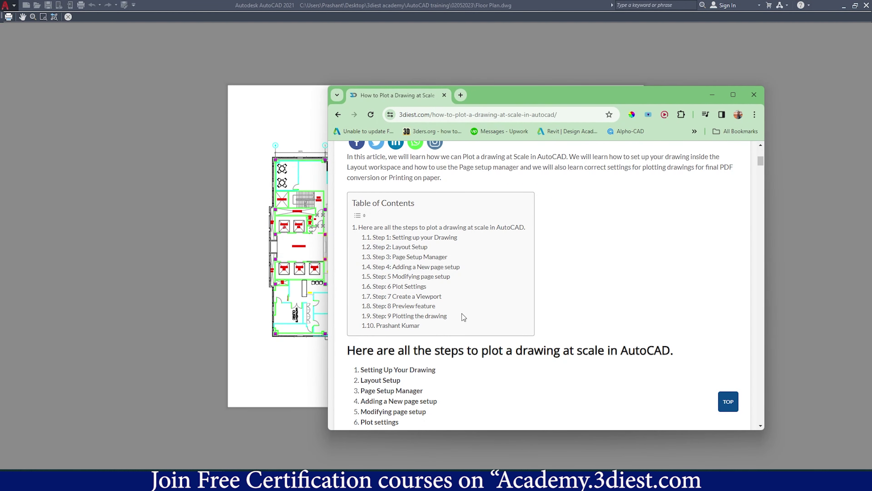
Hide the browser article and plot the sheet from the preview's right-click menu.
{"action": "left_click_drag", "start_coordinate": [462, 314], "coordinate": [372, 317]}
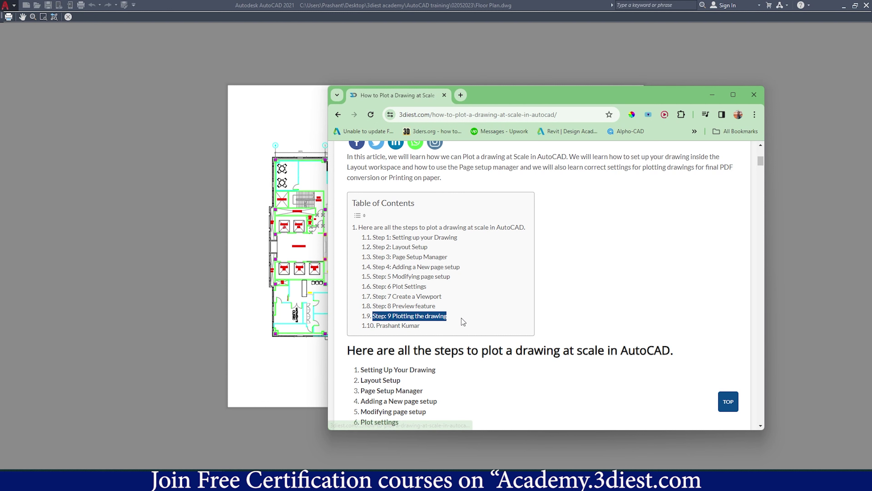
{"action": "left_click", "coordinate": [712, 94]}
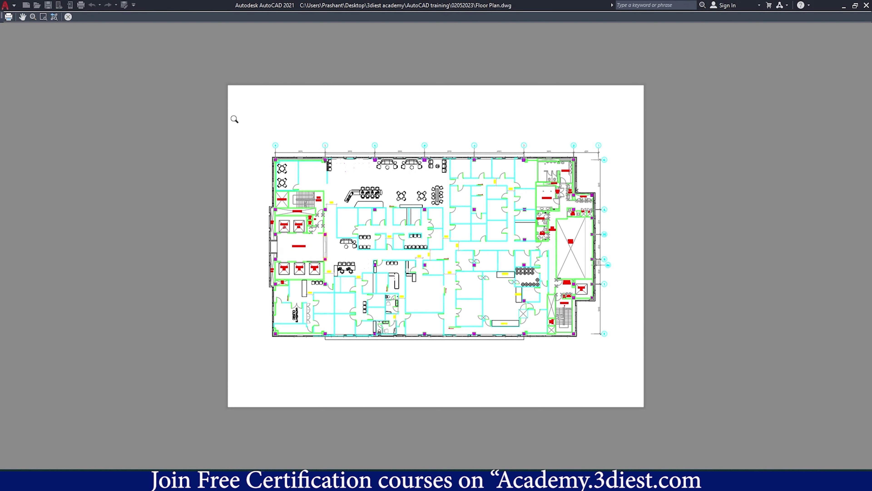
{"action": "right_click", "coordinate": [457, 112]}
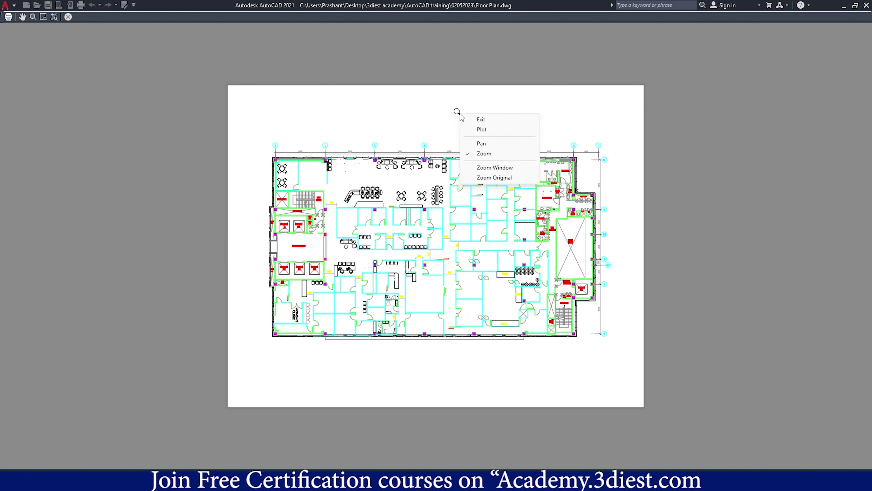
{"action": "left_click", "coordinate": [492, 131]}
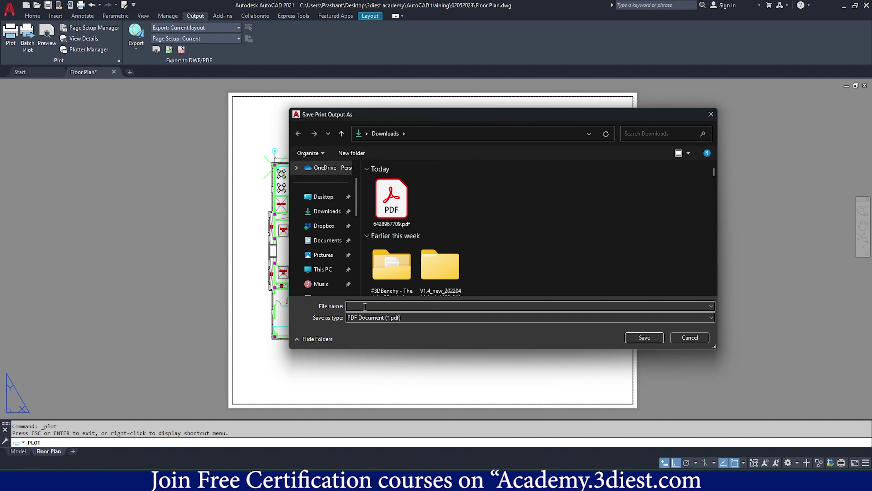
Save the plot output as the PDF 'Floor Plan' in the Pictures folder.
{"action": "type", "text": "fLOOR"}
{"action": "key", "text": "BackSpace"}
{"action": "key", "text": "BackSpace"}
{"action": "key", "text": "BackSpace"}
{"action": "type", "text": "F"}
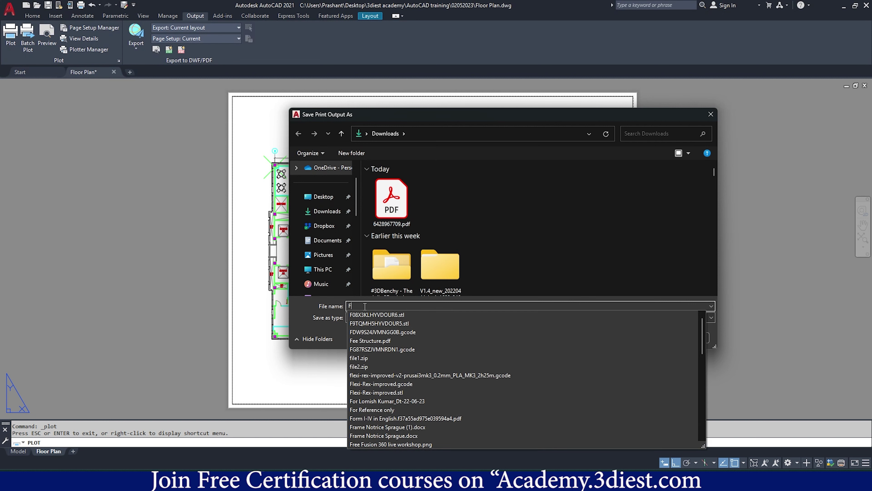
{"action": "type", "text": "loor Plan"}
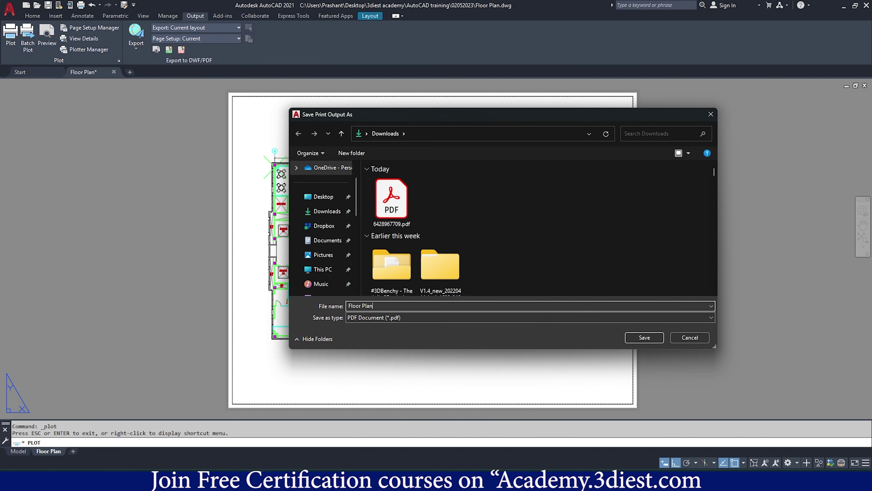
{"action": "left_click", "coordinate": [325, 241]}
{"action": "left_click", "coordinate": [323, 255]}
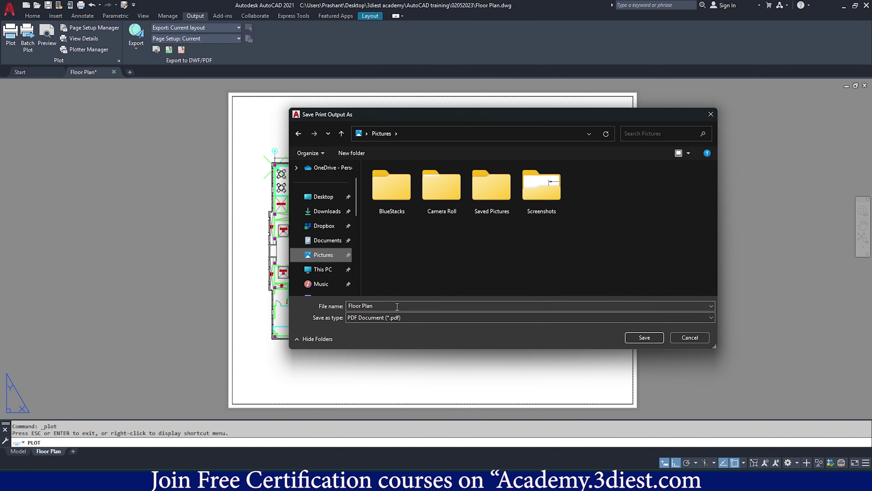
{"action": "left_click", "coordinate": [646, 337]}
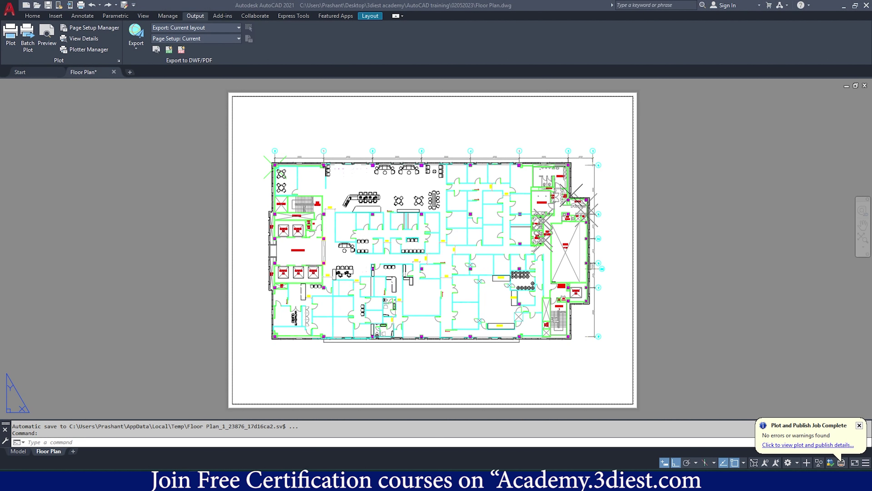
Scroll through Floor Plan.pdf in Acrobat, dismissing the Rotate Pages upgrade prompt.
{"action": "key", "text": "alt+Tab"}
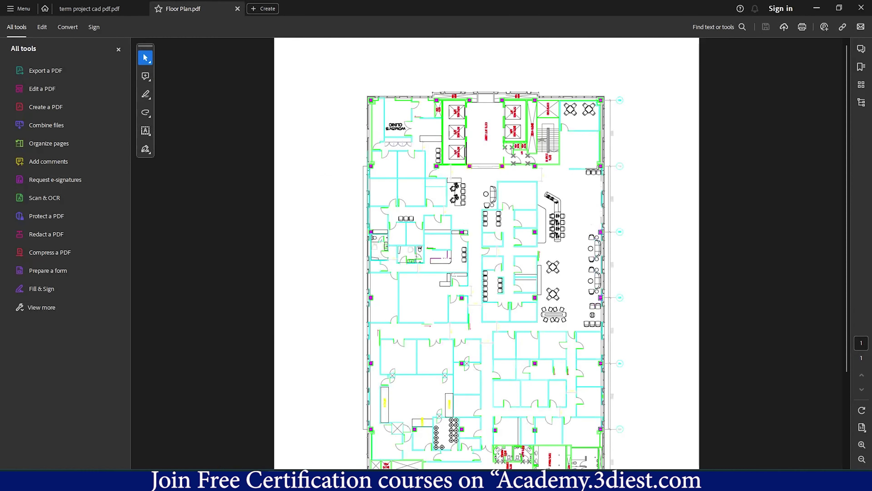
{"action": "scroll", "coordinate": [584, 288], "scroll_direction": "down", "scroll_amount": 3}
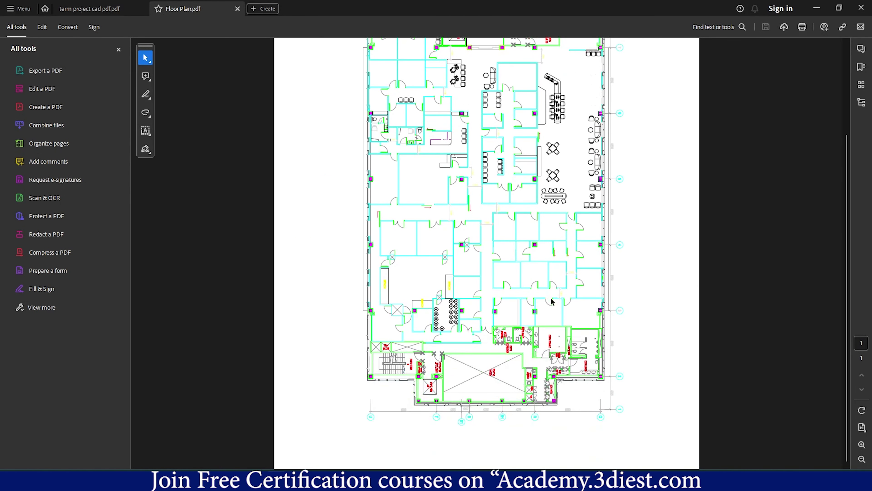
{"action": "scroll", "coordinate": [551, 301], "scroll_direction": "up", "scroll_amount": 3}
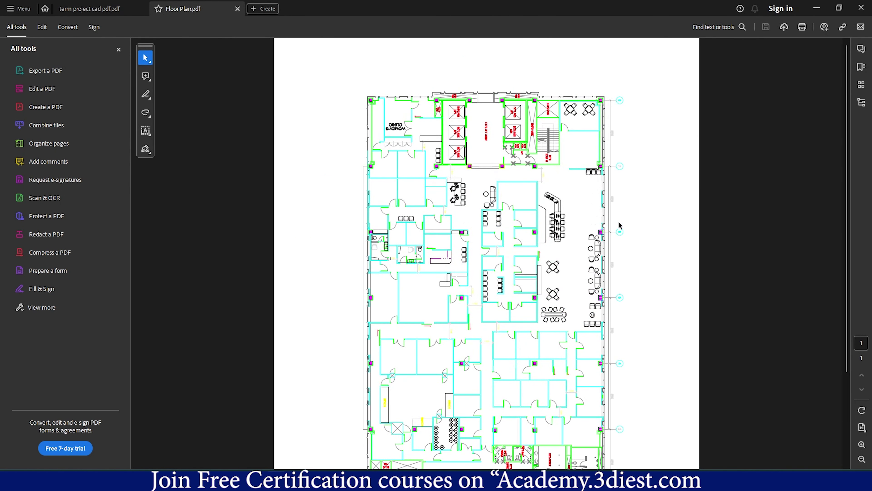
{"action": "left_click", "coordinate": [659, 213]}
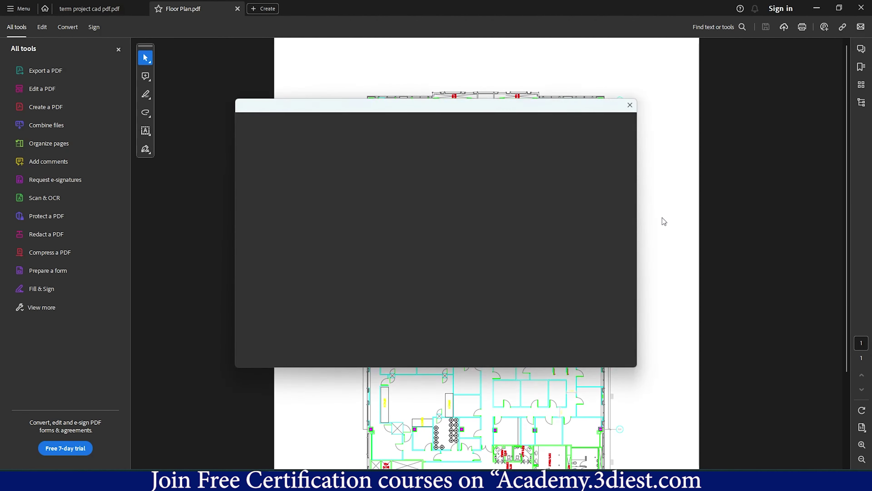
{"action": "left_click", "coordinate": [629, 105]}
{"action": "scroll", "coordinate": [564, 255], "scroll_direction": "down", "scroll_amount": 2}
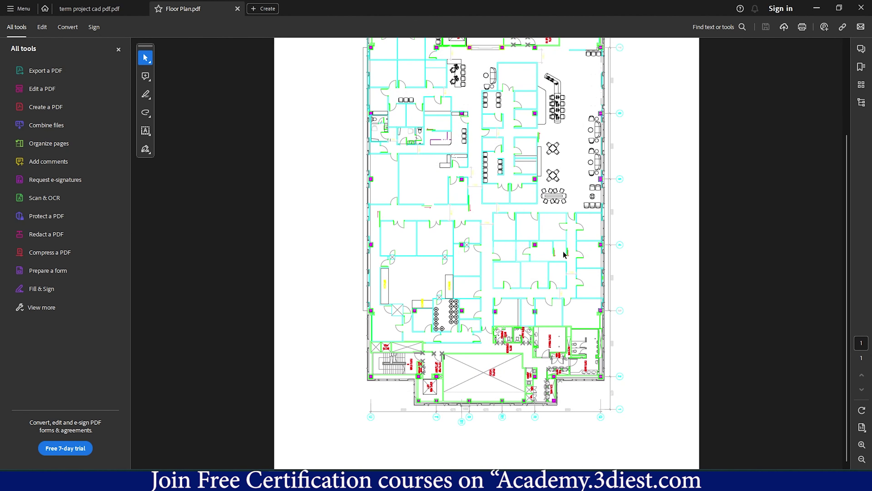
{"action": "scroll", "coordinate": [564, 255], "scroll_direction": "up", "scroll_amount": 2}
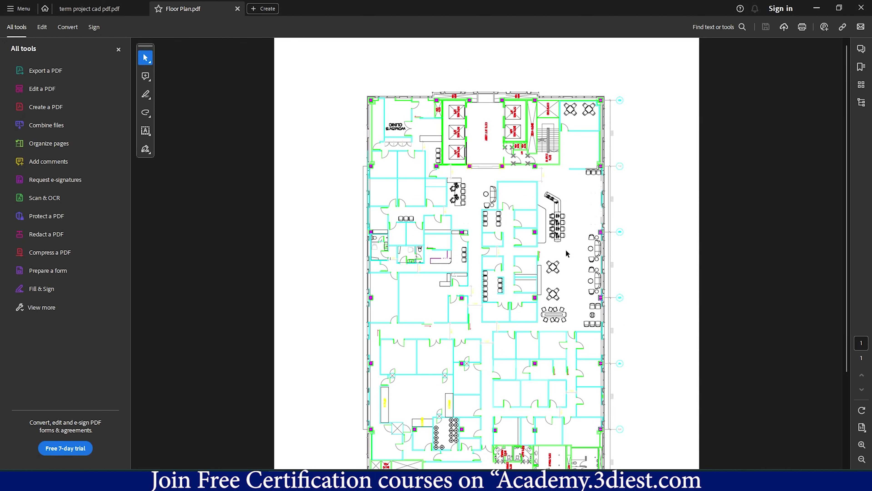
{"action": "scroll", "coordinate": [560, 245], "scroll_direction": "down", "scroll_amount": 2}
{"action": "scroll", "coordinate": [566, 253], "scroll_direction": "down", "scroll_amount": 3}
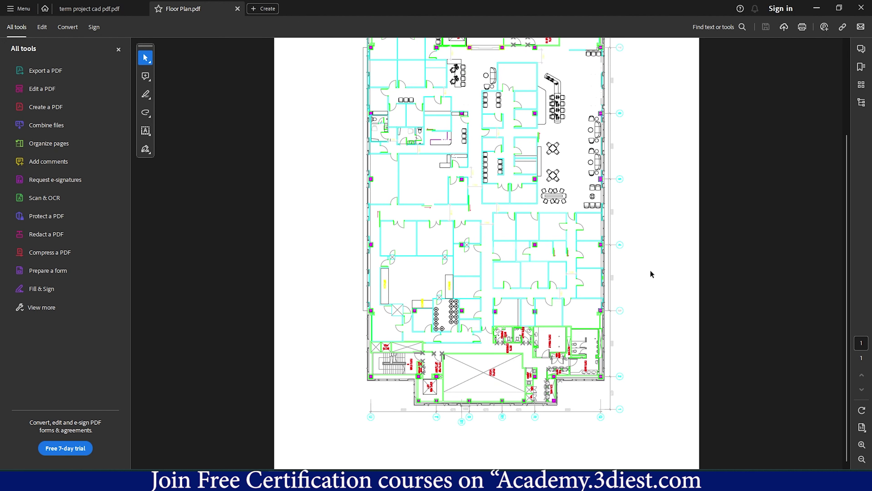
{"action": "scroll", "coordinate": [651, 273], "scroll_direction": "up", "scroll_amount": 5}
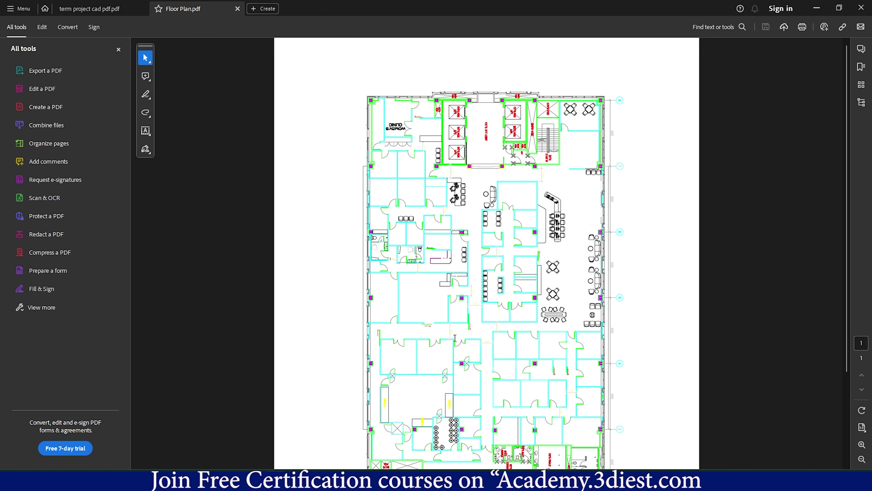
{"action": "left_click", "coordinate": [816, 8]}
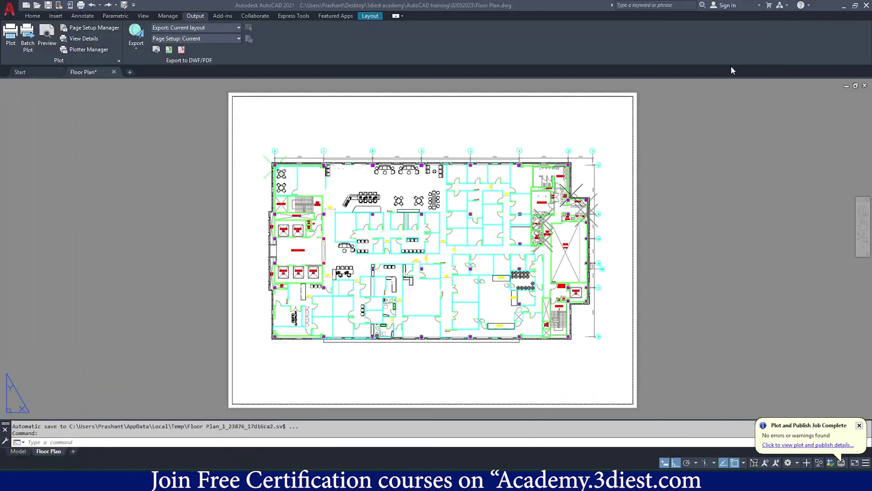